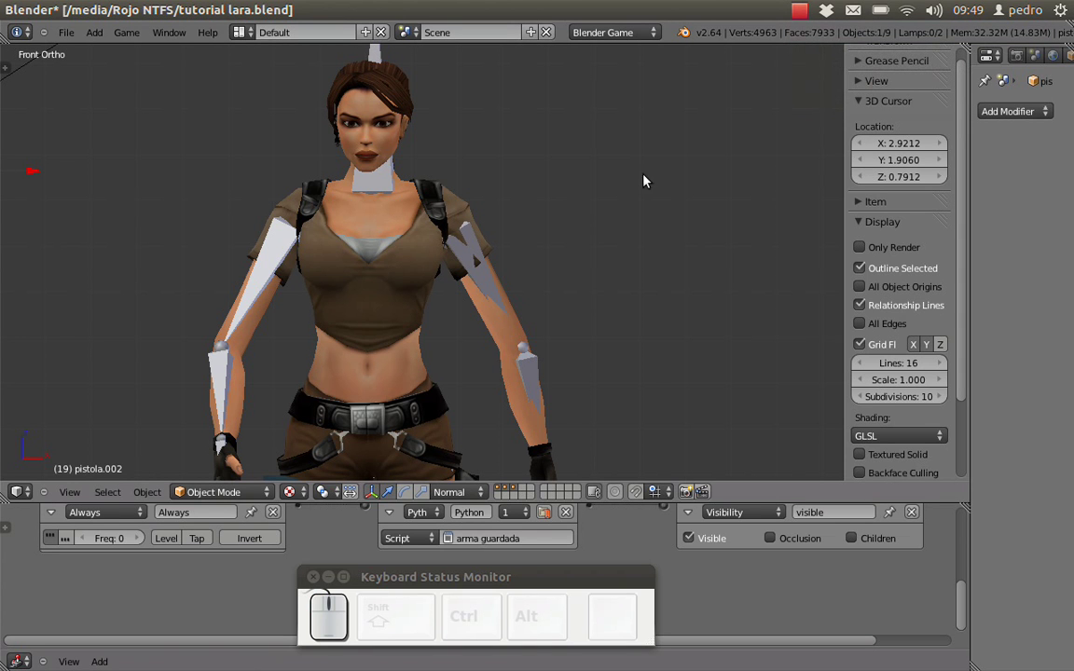
- Test-run the game, walking Lara toward the camera and turning her, then stop it
scroll(546, 186, "down", 1)
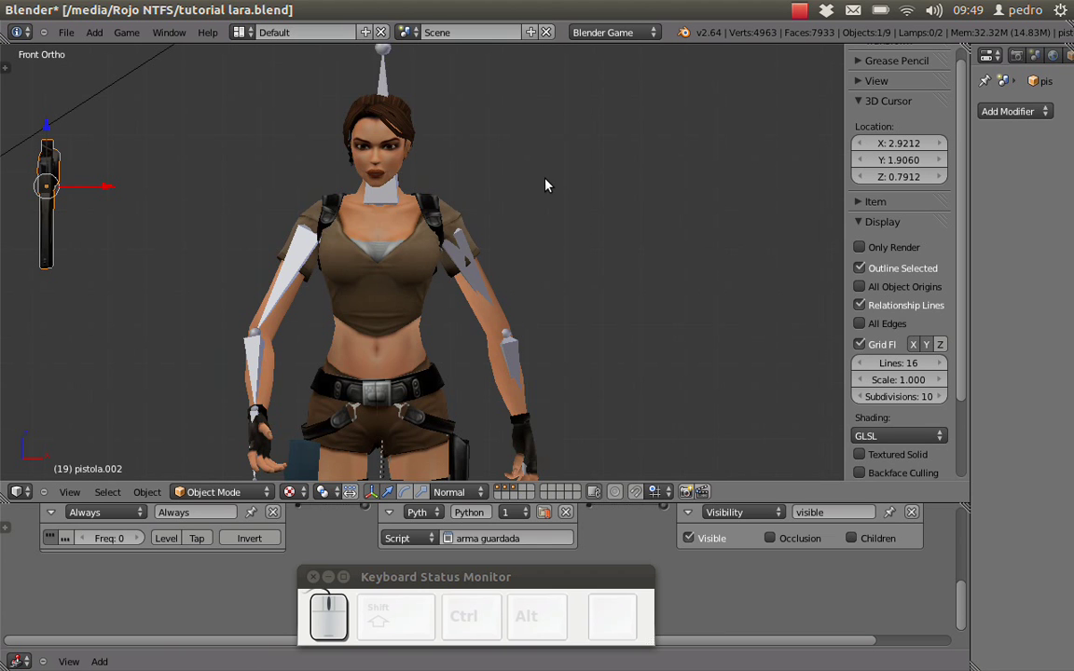
scroll(462, 206, "down", 3)
middle_click_drag(462, 206, 393, 230)
key("p")
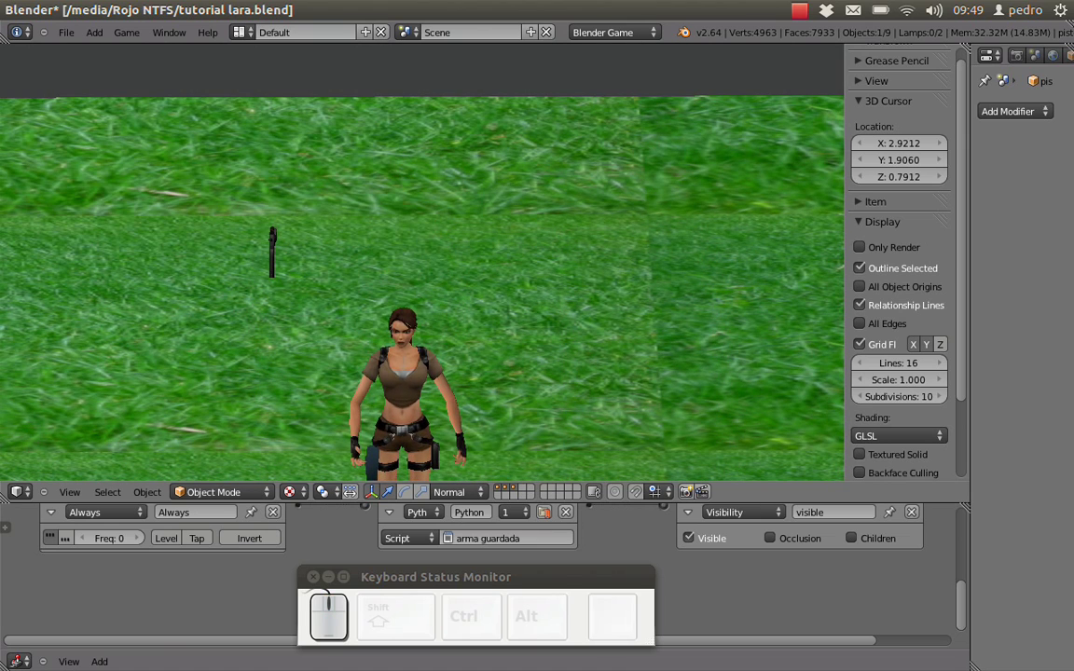
key("s")
key("d")
key("w")
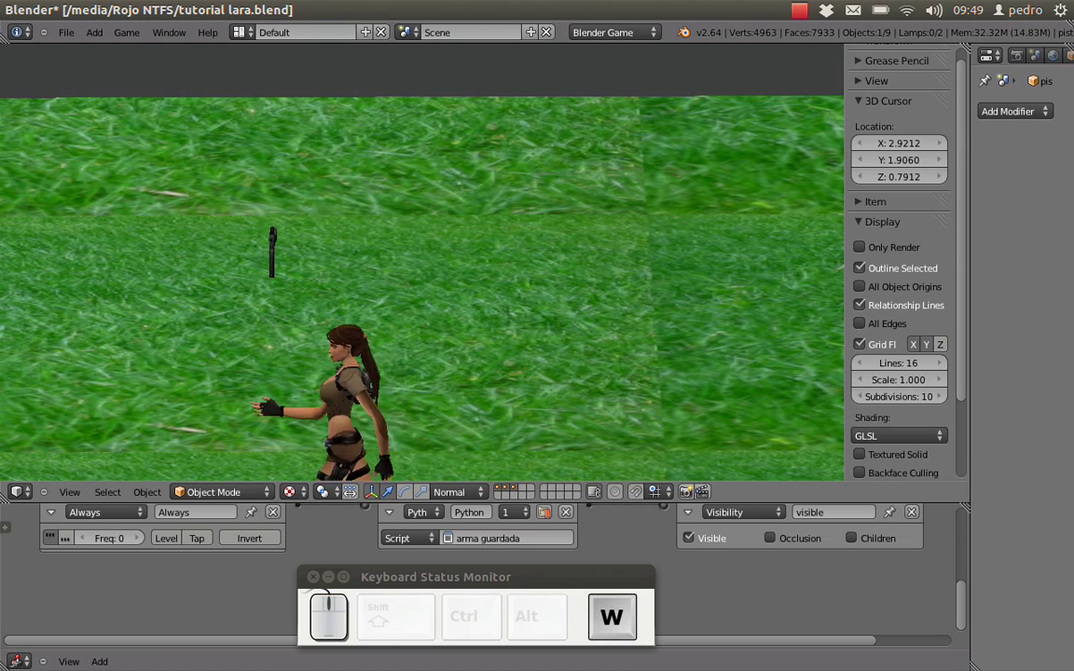
key("Escape")
- Run the game again, walking Lara across the grass and turning near the crate
scroll(431, 254, "down", 8)
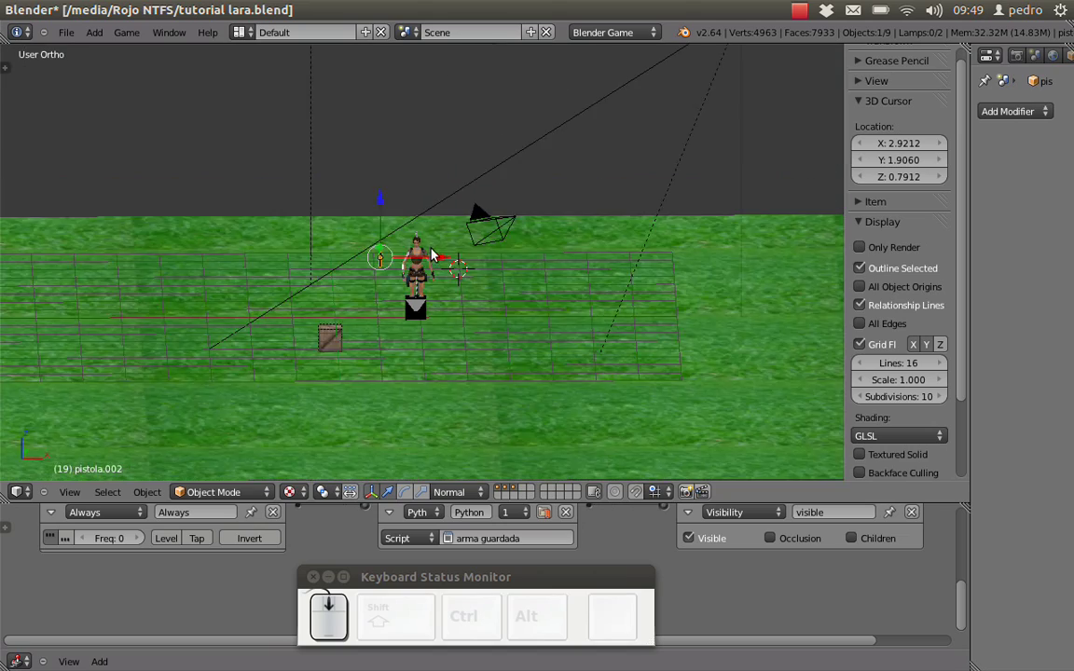
scroll(432, 271, "up", 4)
scroll(432, 280, "up", 3)
scroll(432, 289, "down", 2)
key("p")
key("d")
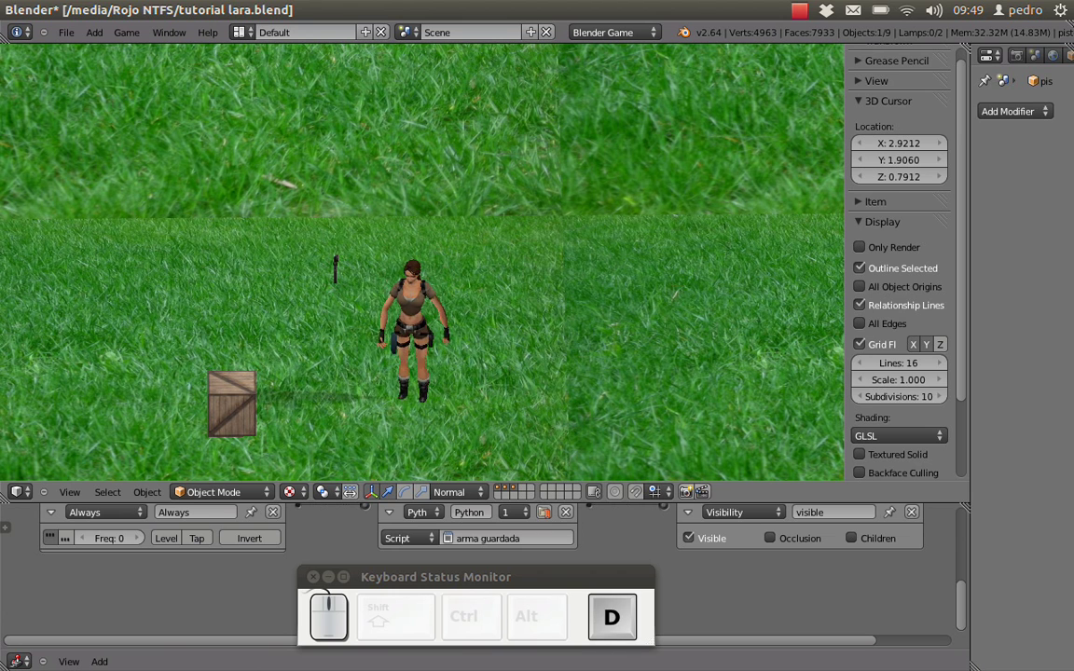
key("w")
key("a")
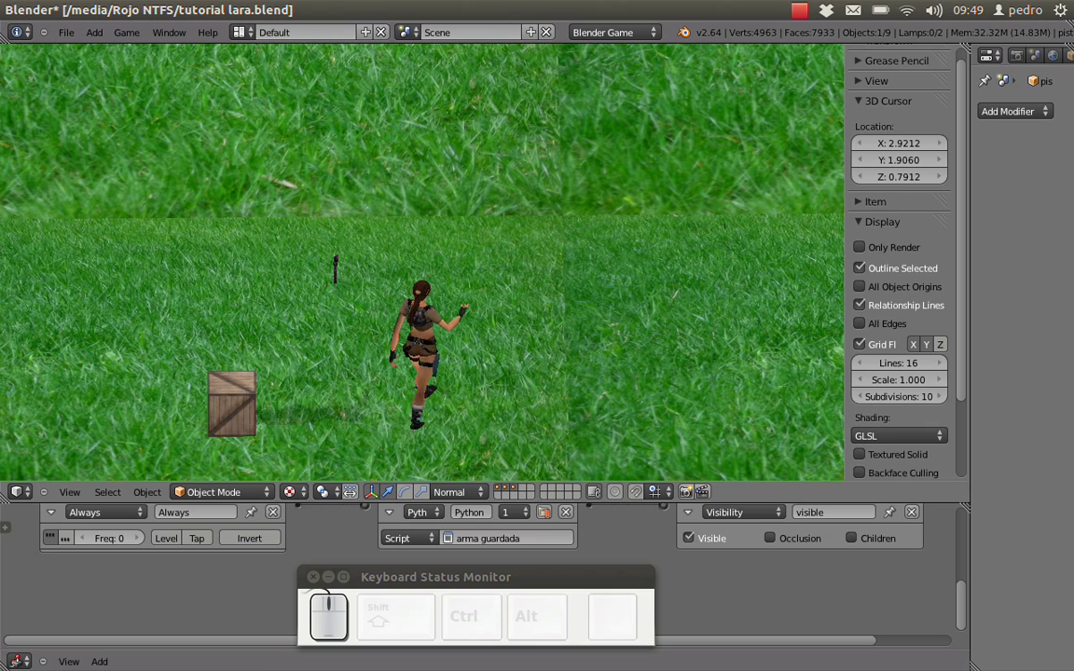
key("Escape")
- In front view, start moving the pistol toward Lara's right hand
scroll(432, 294, "up", 4)
middle_click_drag(229, 261, 406, 249)
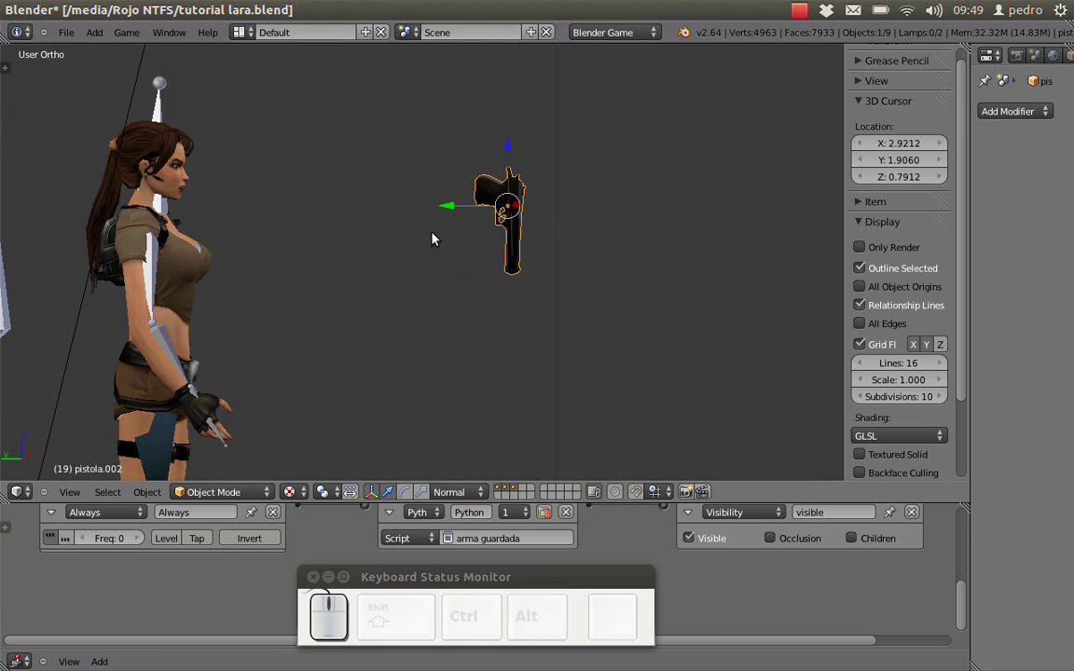
scroll(459, 231, "down", 2)
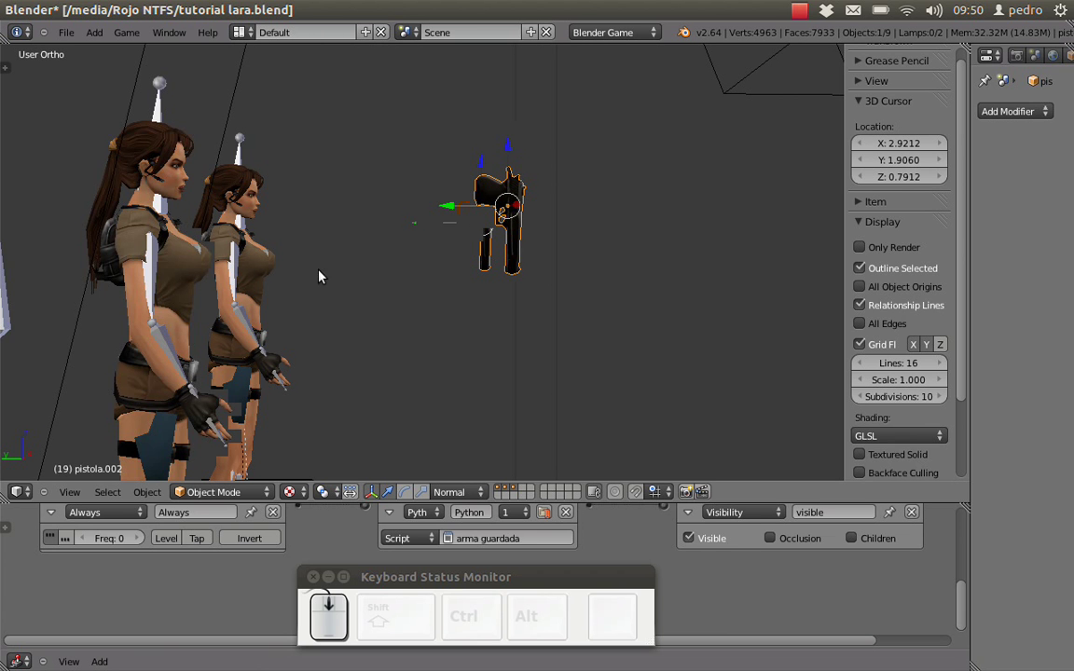
mouse_move(446, 357)
middle_mouse_down()
mouse_move(377, 379)
mouse_move(237, 338)
mouse_move(457, 356)
middle_mouse_up()
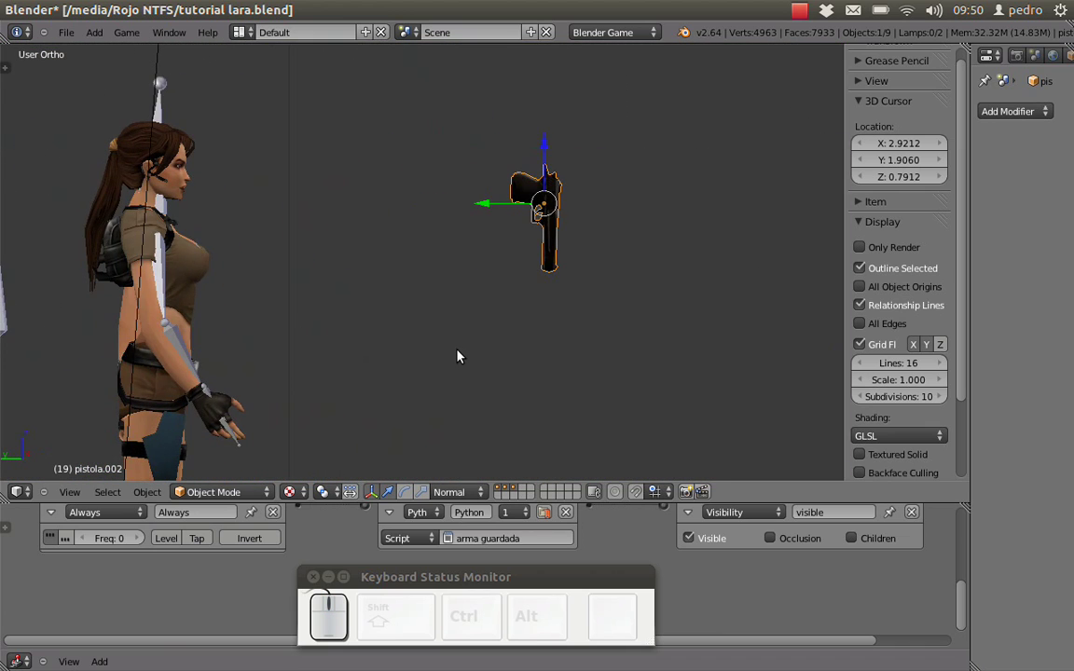
key("KP_1")
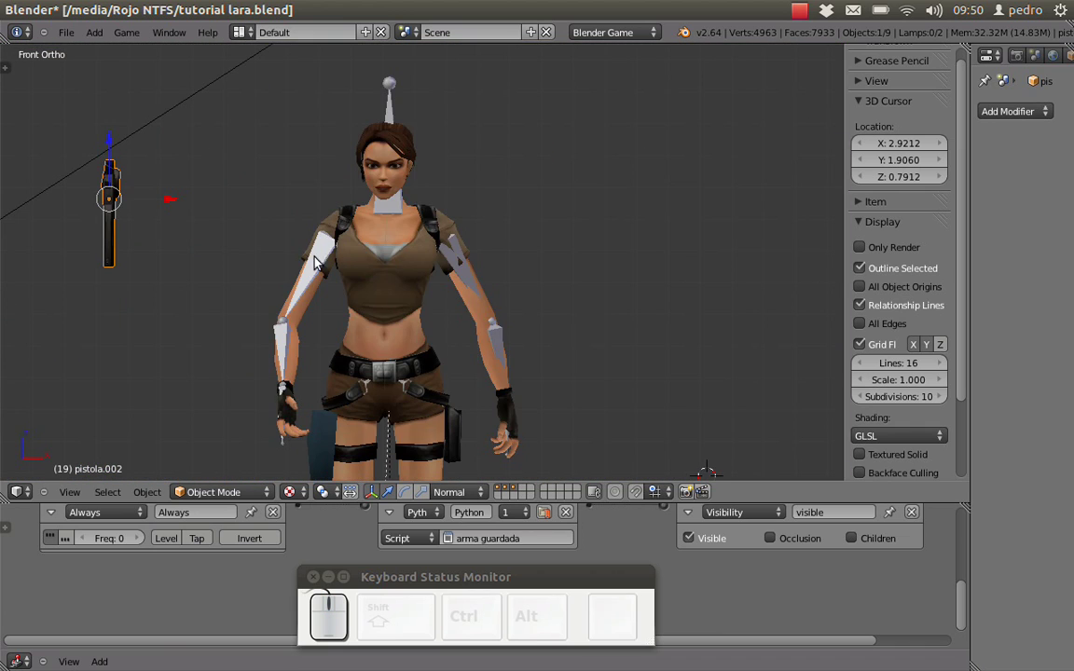
scroll(235, 230, "down", 1)
key("g")
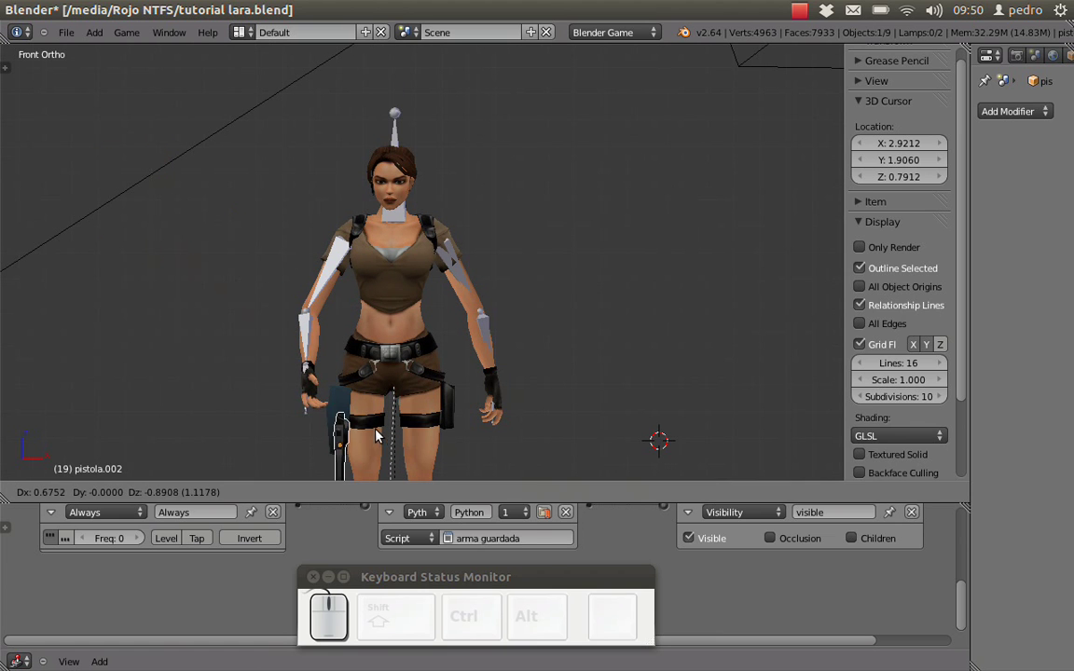
- Drop the pistol beside Lara's right hand, then move it into her hand in right side view
left_click(327, 401)
middle_click_drag(327, 400, 482, 399)
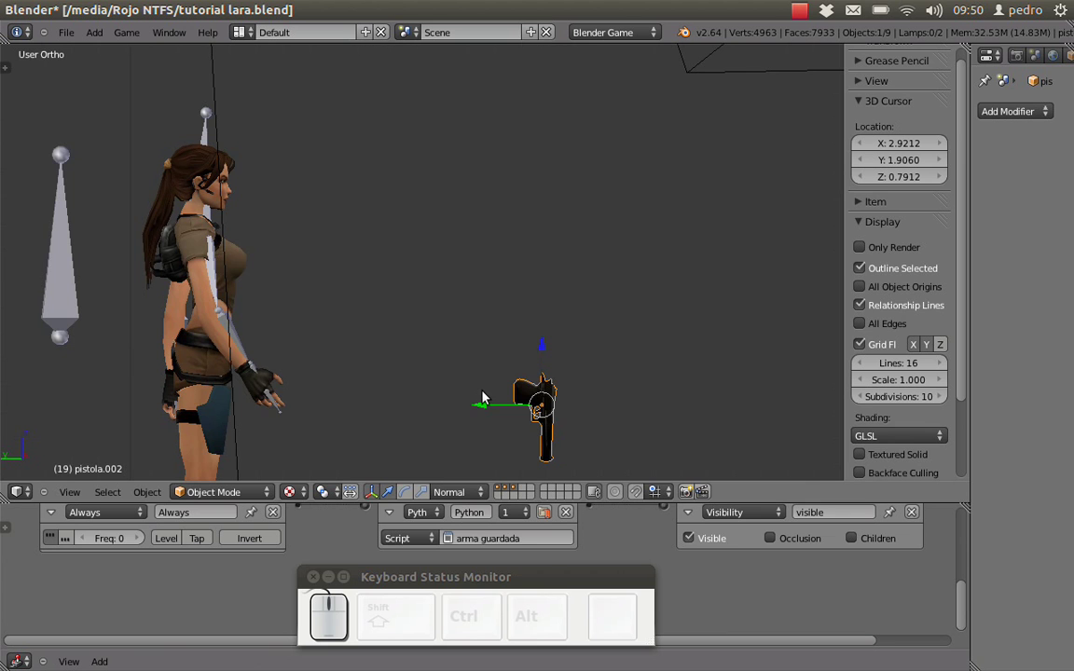
key("KP_1")
key("KP_3")
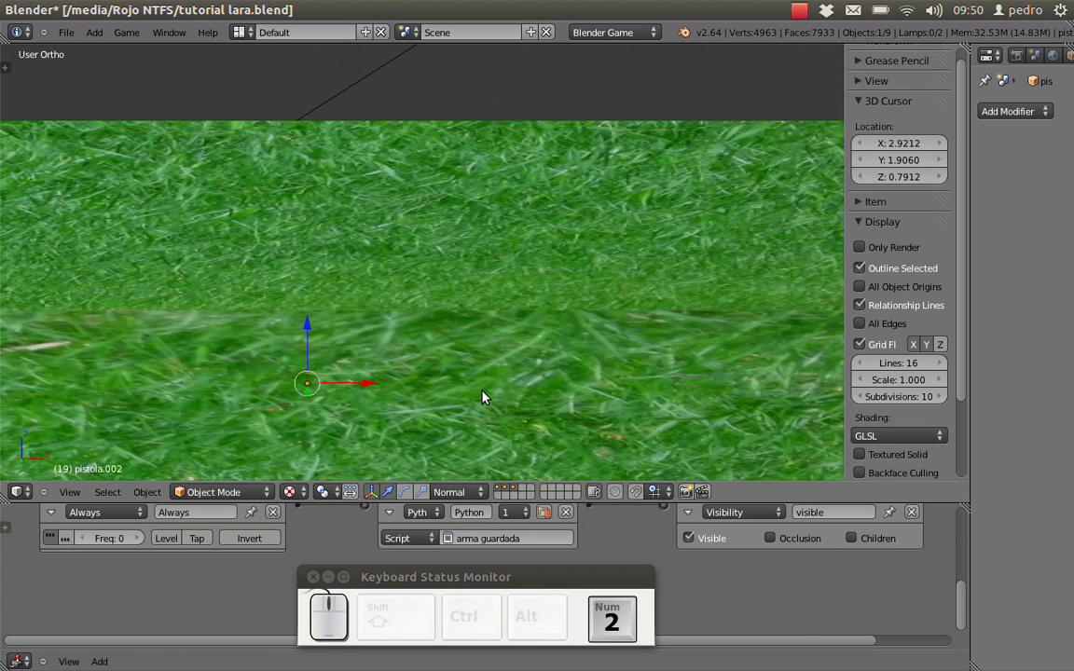
key("g")
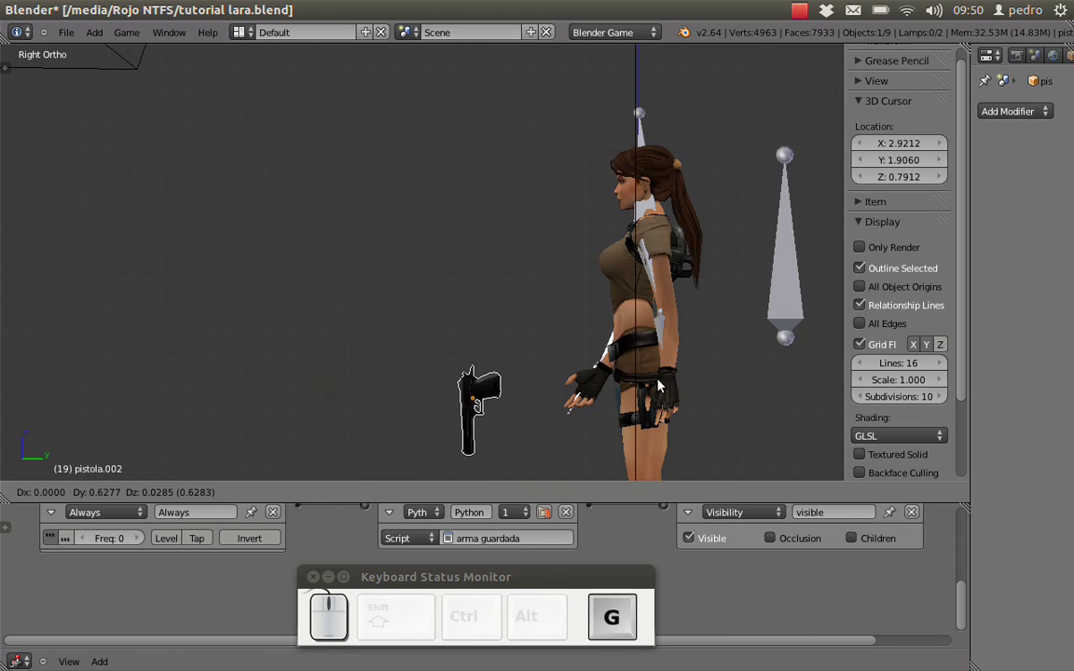
left_click(751, 386)
- Refine the pistol's position in her hand from the front view, cancelling the final move
key("KP_1")
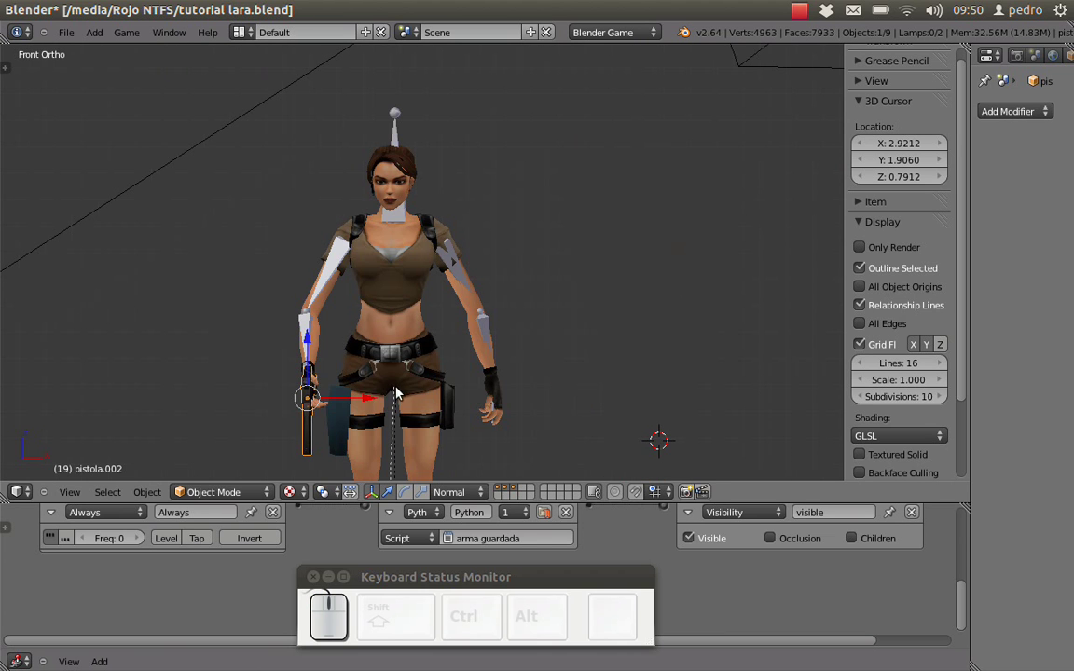
key("g")
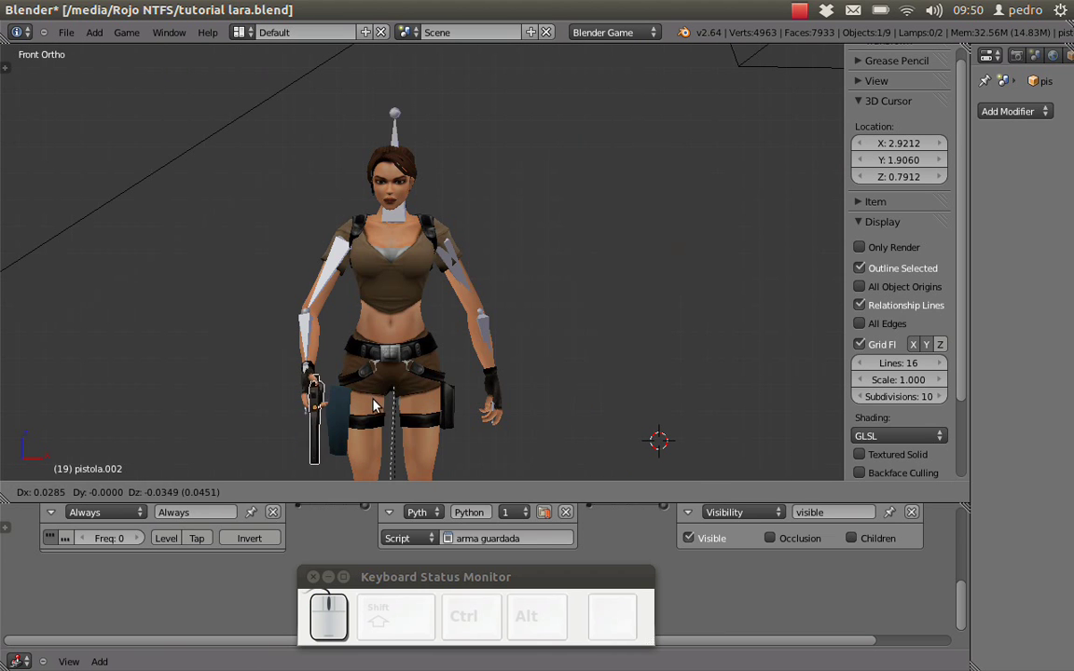
left_click(373, 397)
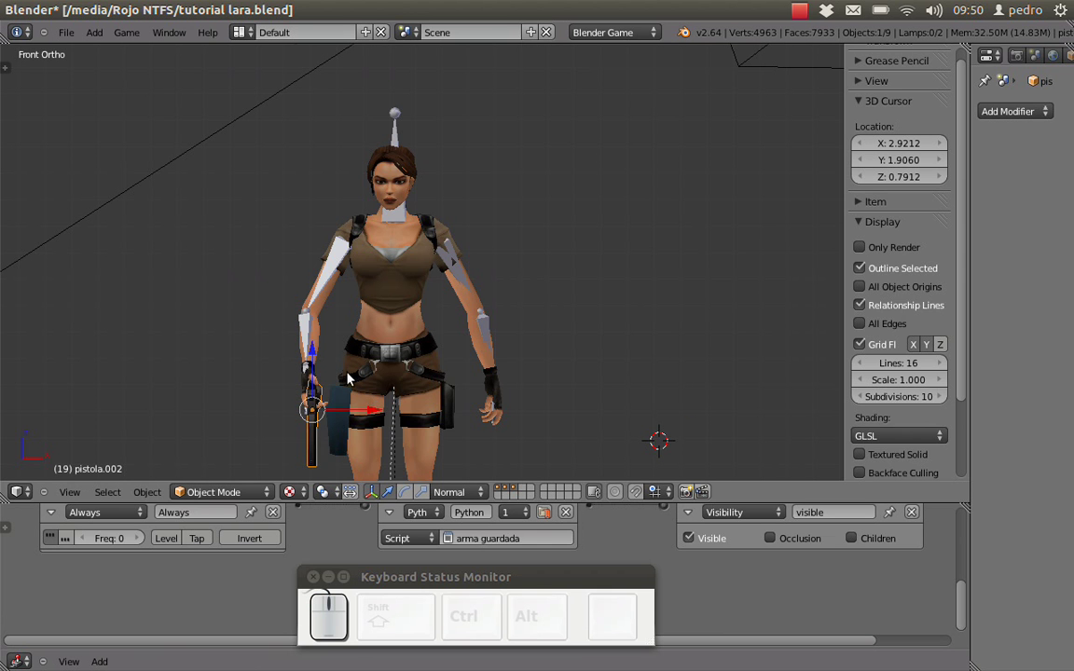
scroll(347, 379, "up", 6)
middle_click_drag(323, 360, 483, 335)
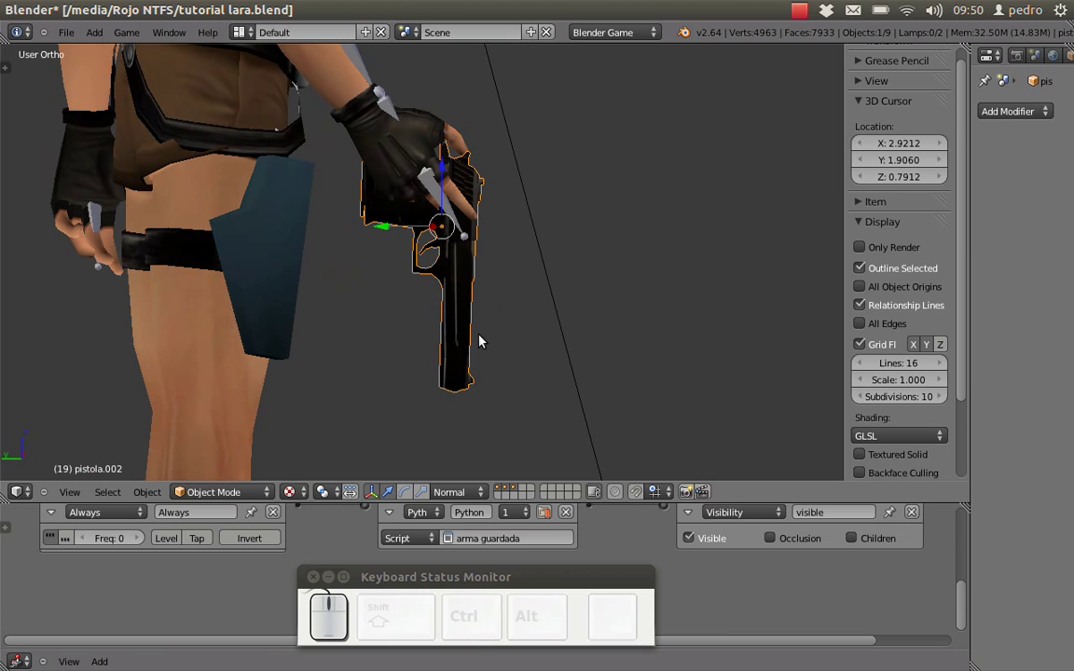
key("r")
key("g")
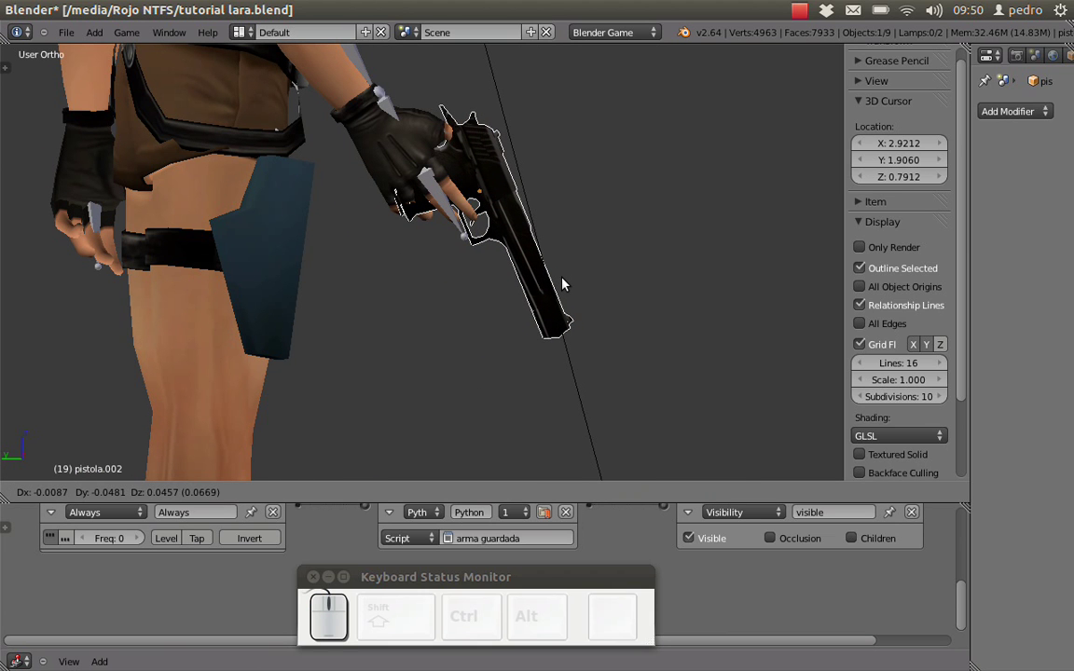
right_click(561, 285)
- Tilt the pistol about 17 degrees with the rotate manipulator, then select the armature
middle_click_drag(565, 282, 372, 300)
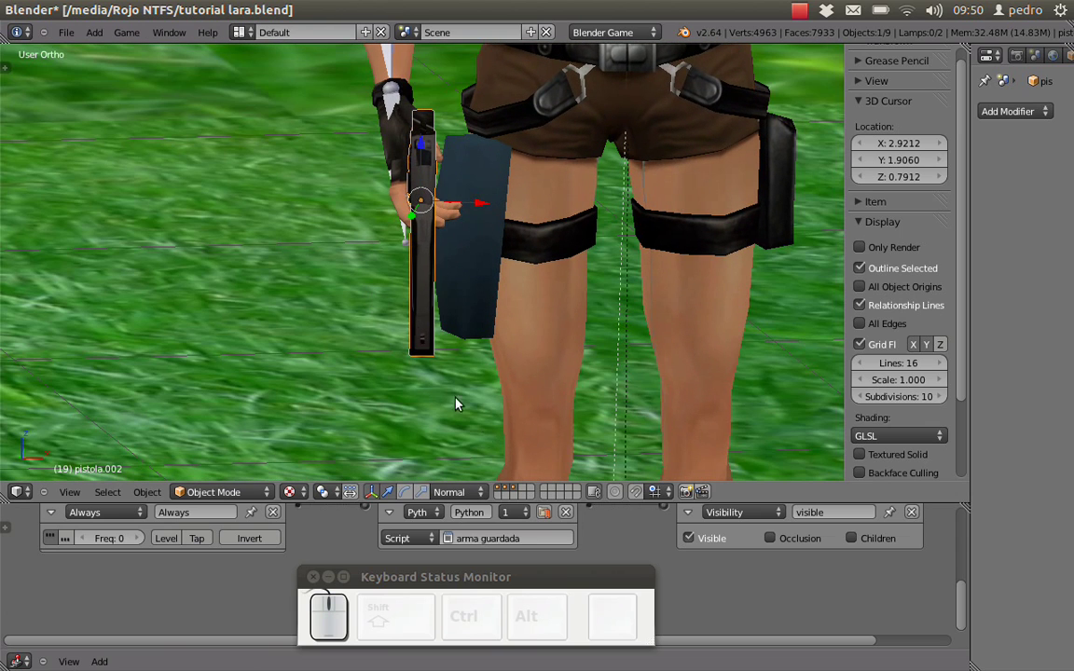
left_click(387, 492)
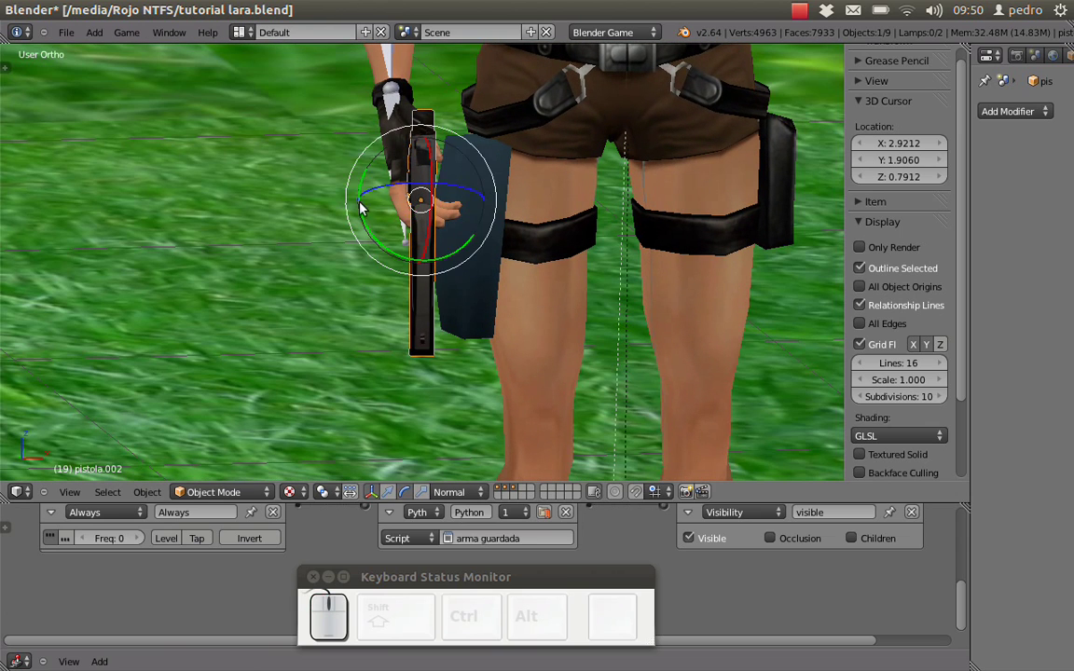
left_click_drag(359, 220, 381, 206)
middle_click_drag(381, 206, 435, 216)
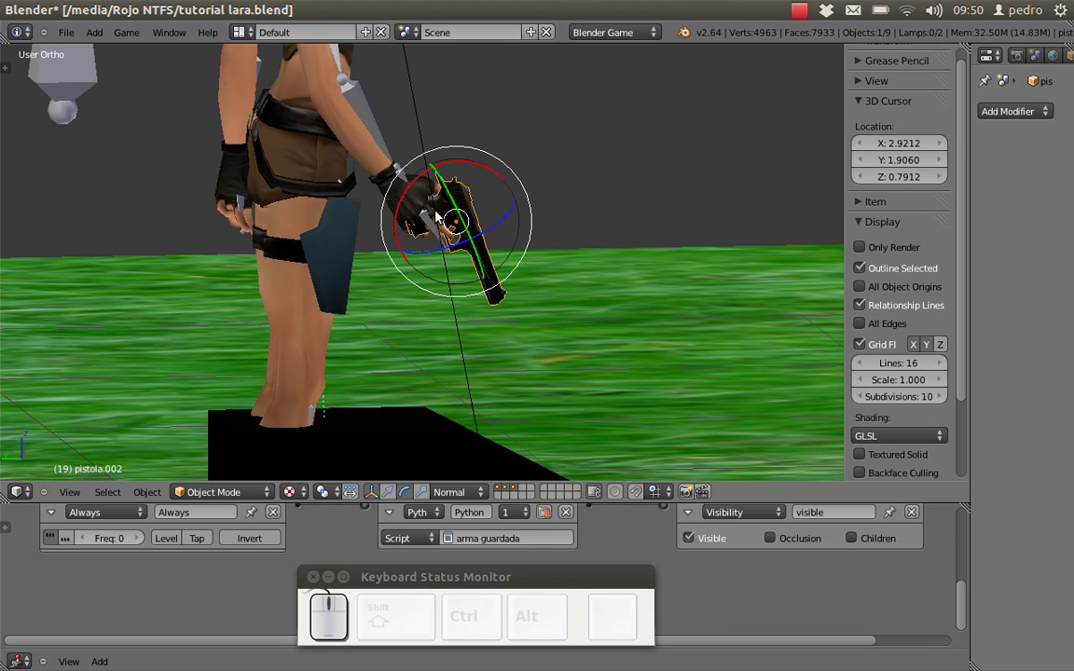
scroll(435, 216, "up", 2)
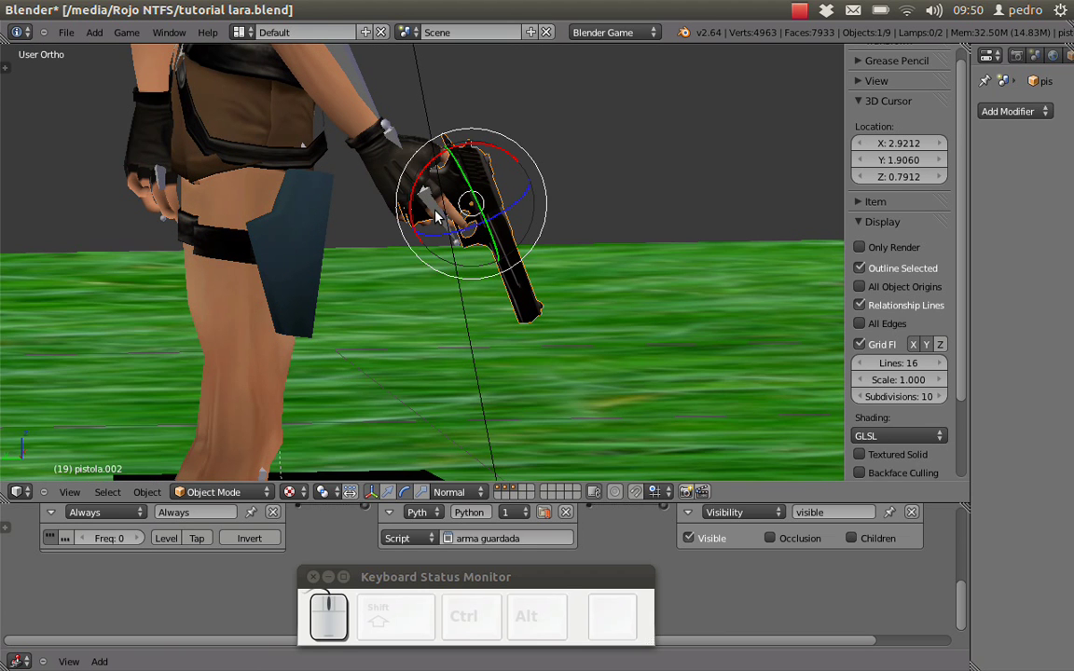
scroll(406, 149, "down", 1)
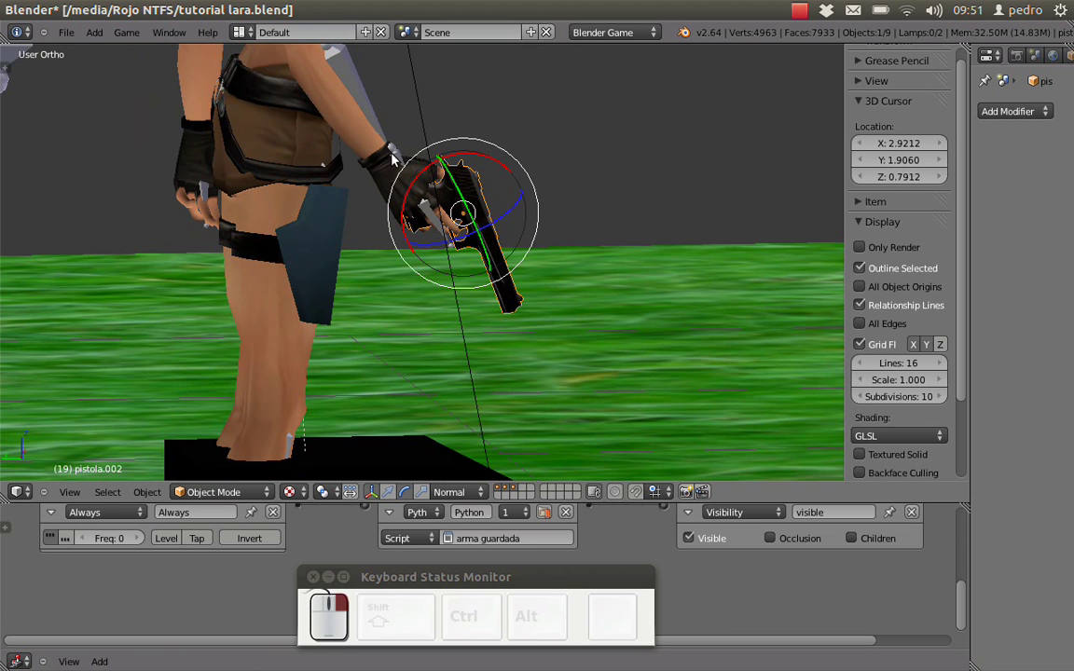
right_click(335, 94)
right_click(335, 95)
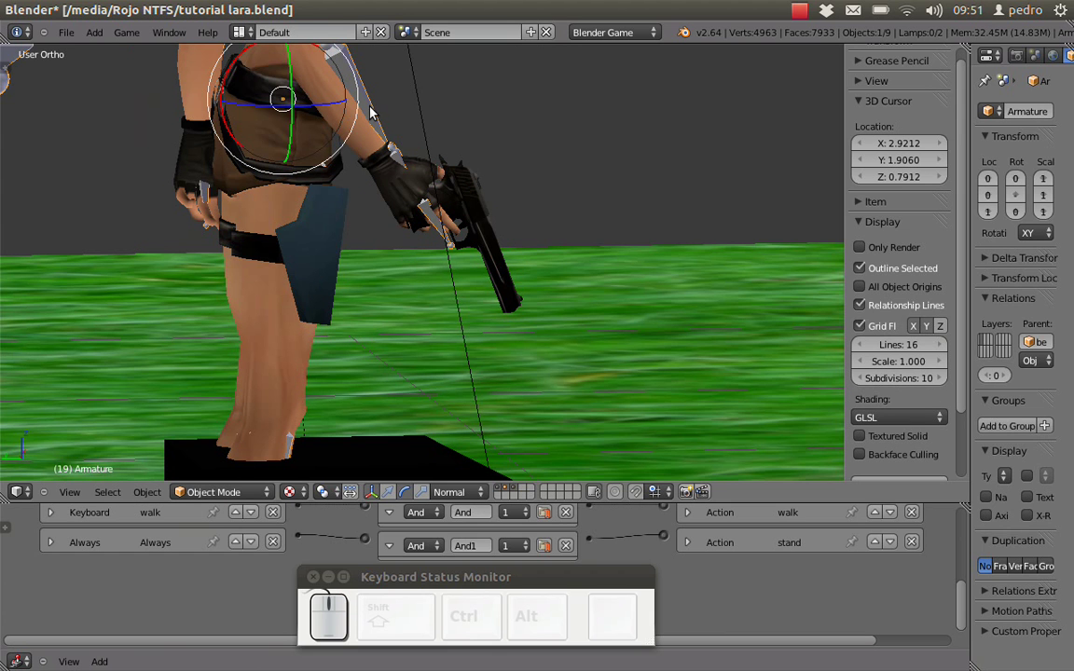
- In Pose Mode, select the pistol with mano.R as active bone and bring up the Ctrl+P parent menu
left_click(238, 491)
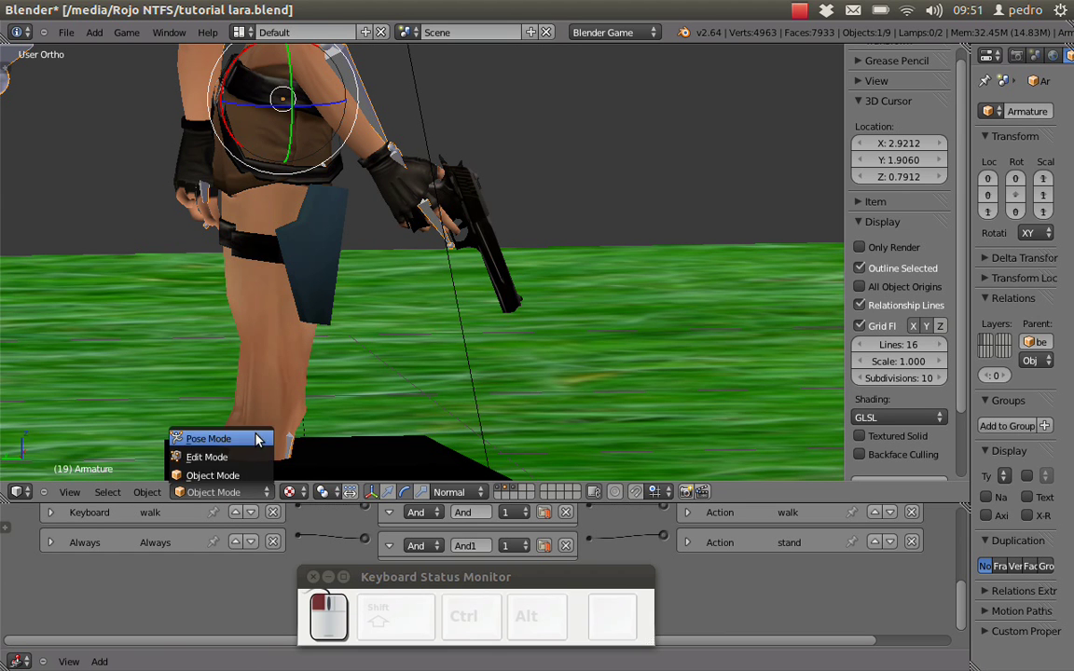
left_click(249, 439)
right_click(398, 164)
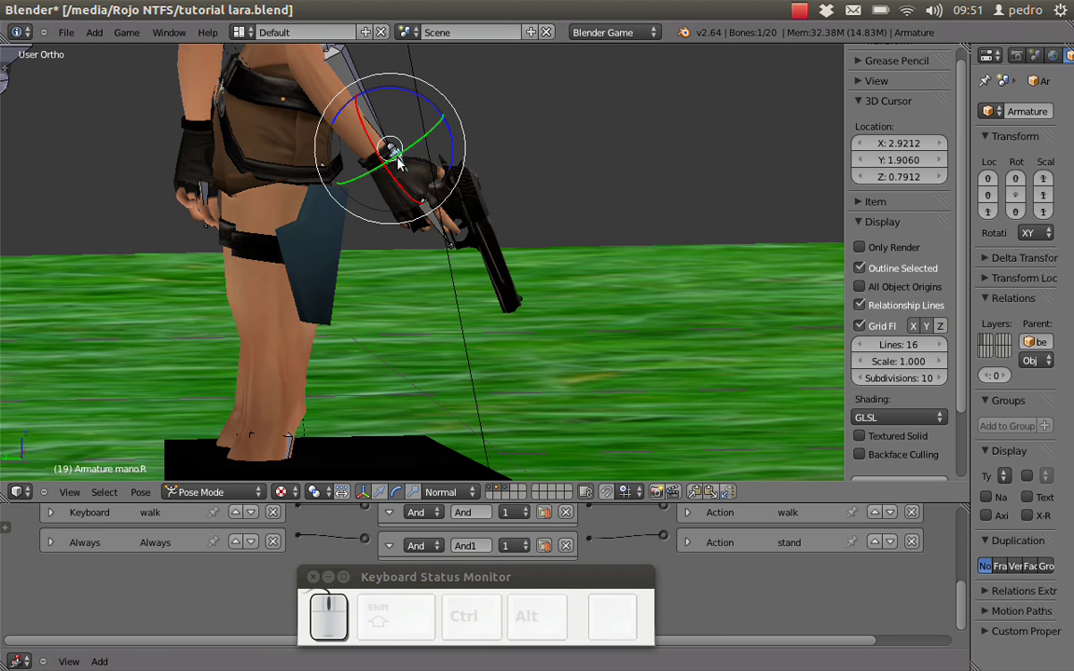
right_click(470, 214)
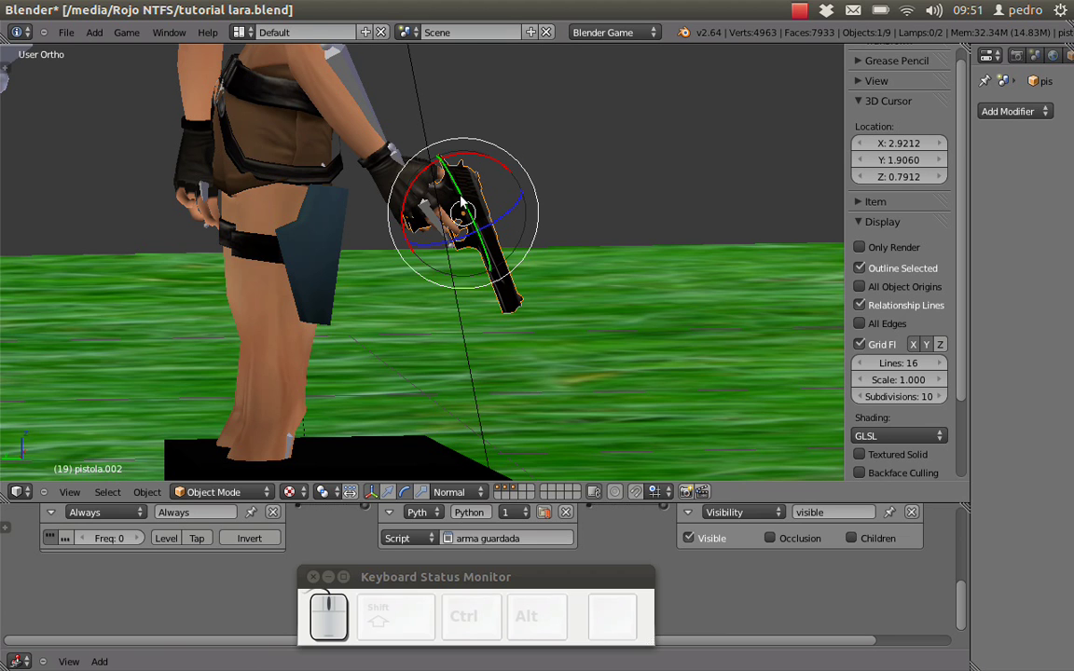
key("shift")
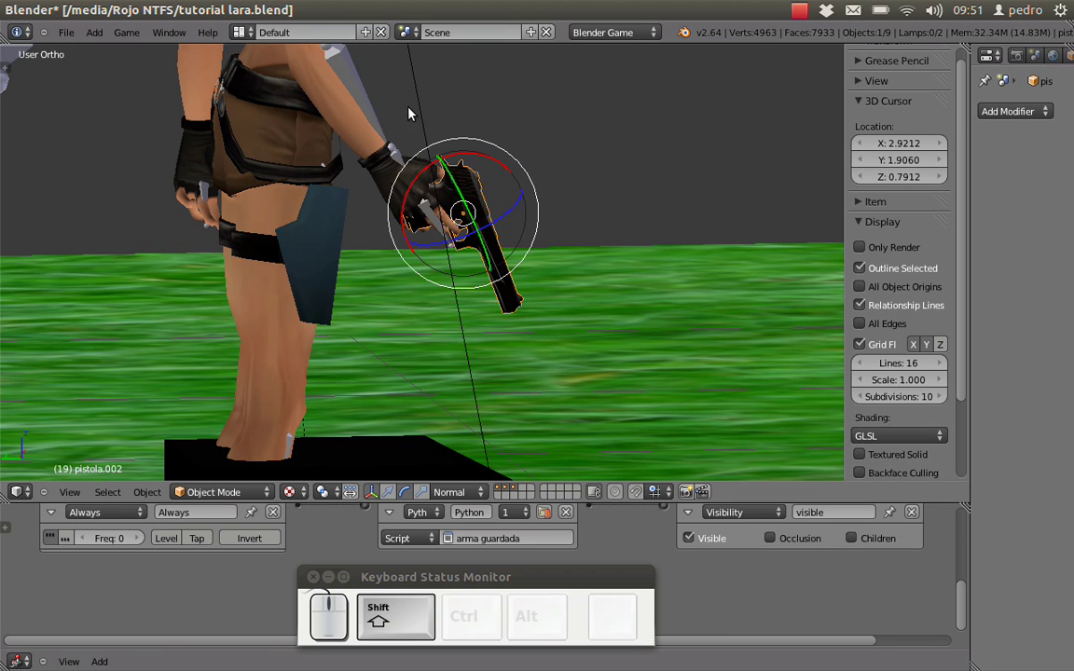
right_click(398, 157, "shift")
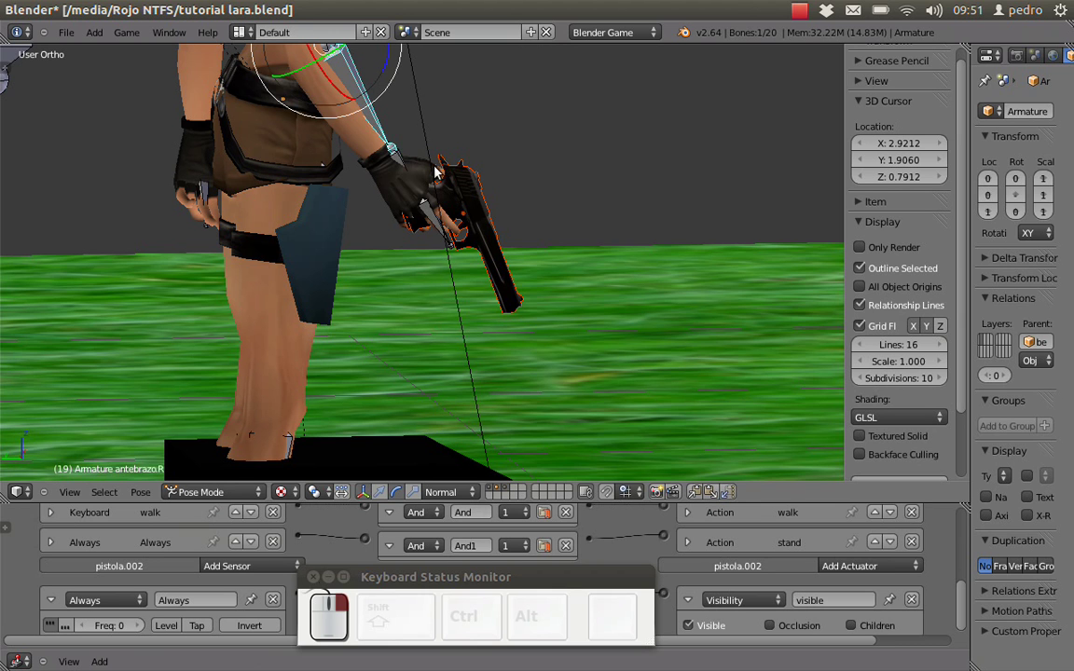
right_click(435, 172)
scroll(406, 182, "up", 3)
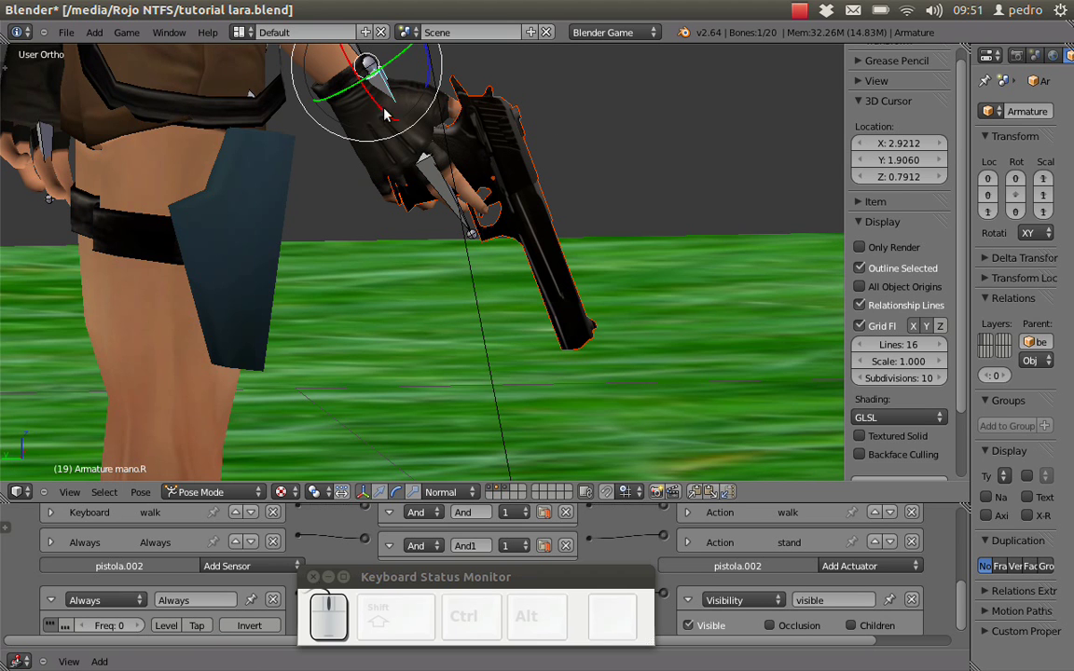
scroll(374, 63, "down", 3)
key("ctrl+p")
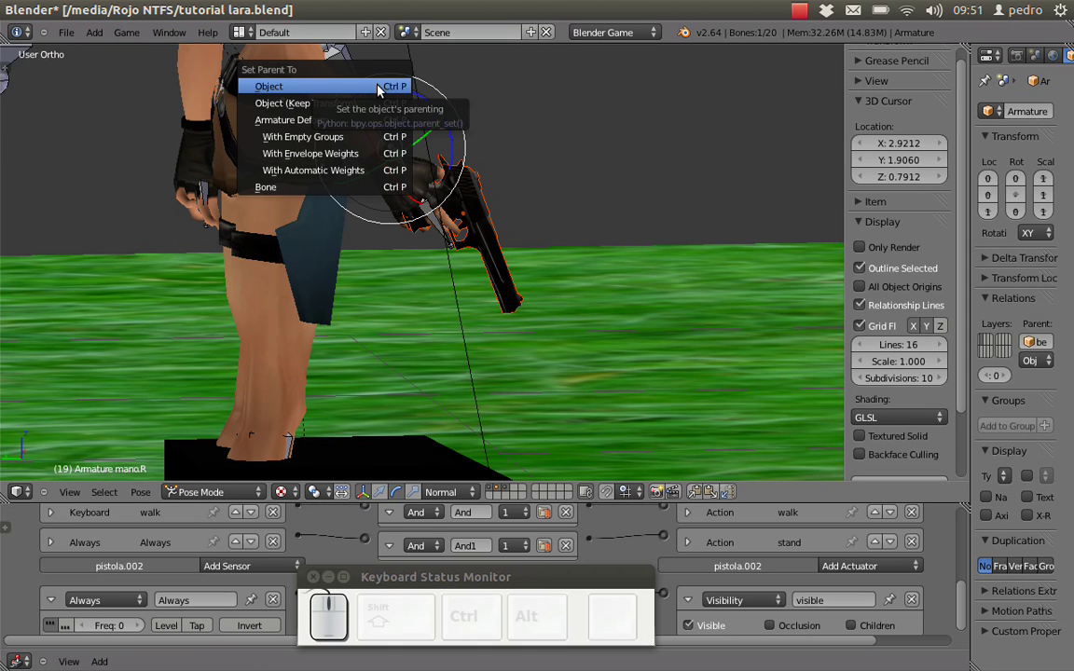
- Parent the pistol to the mano.R hand bone using the Bone option
left_click(278, 198)
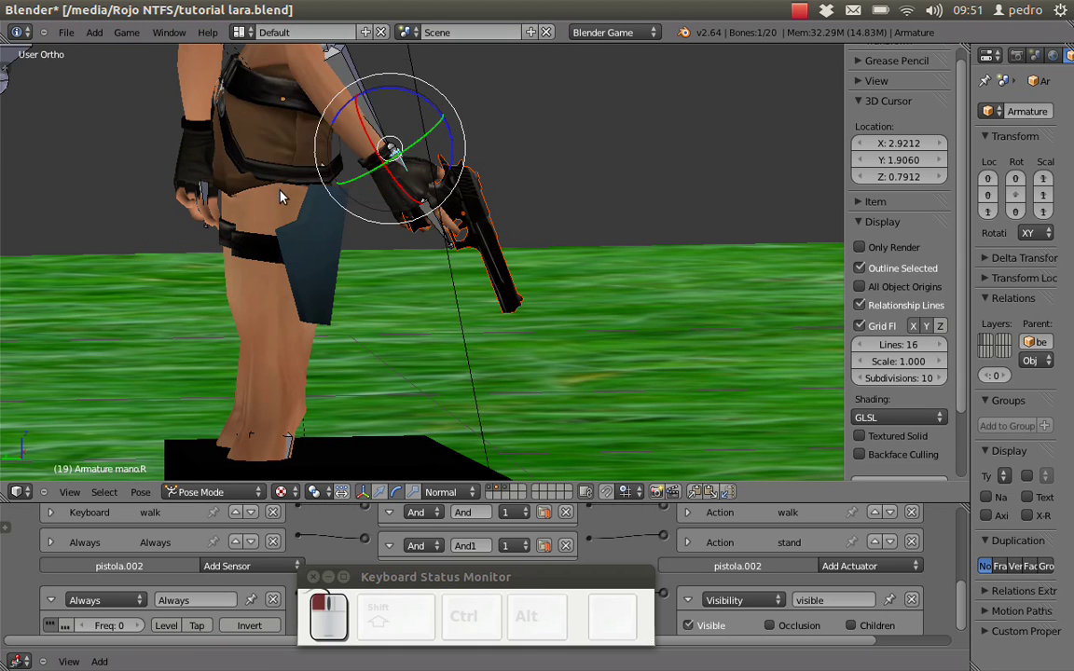
middle_click_drag(340, 168, 539, 210)
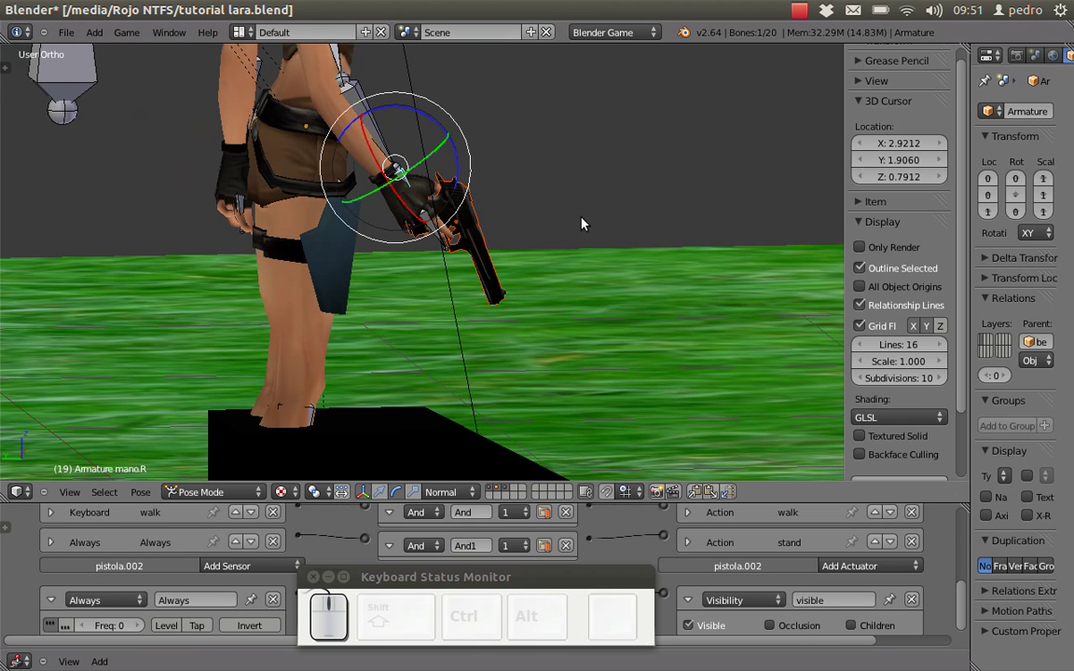
middle_click_drag(390, 207, 429, 207)
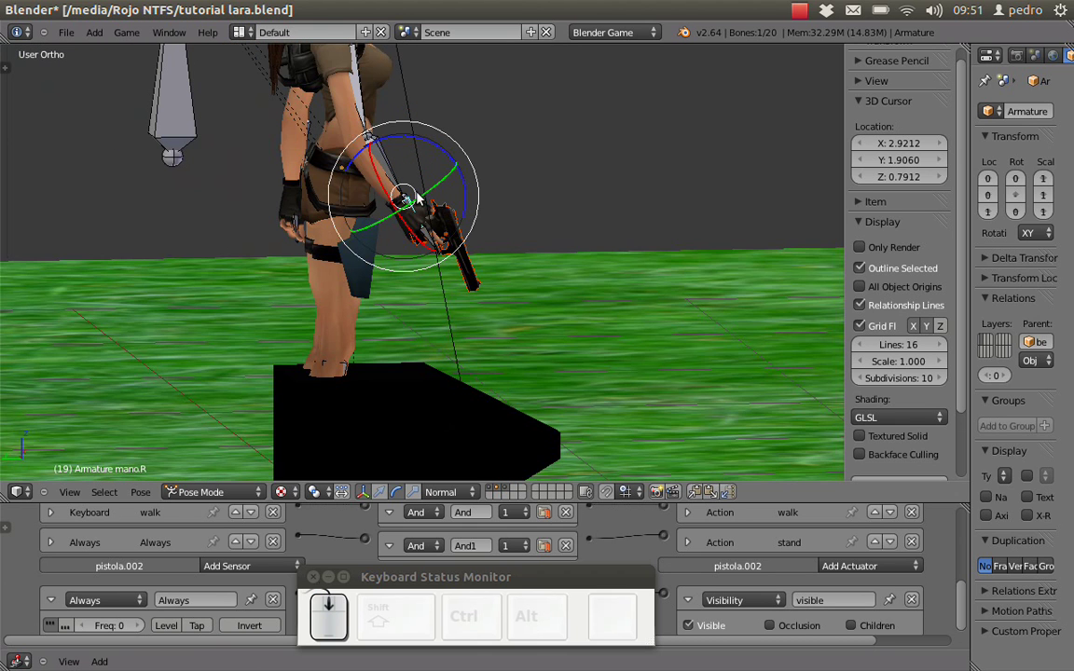
- Rotate the forearm bone antebrazo.R about -45° so the hand lifts the pistol forward
right_click(380, 159)
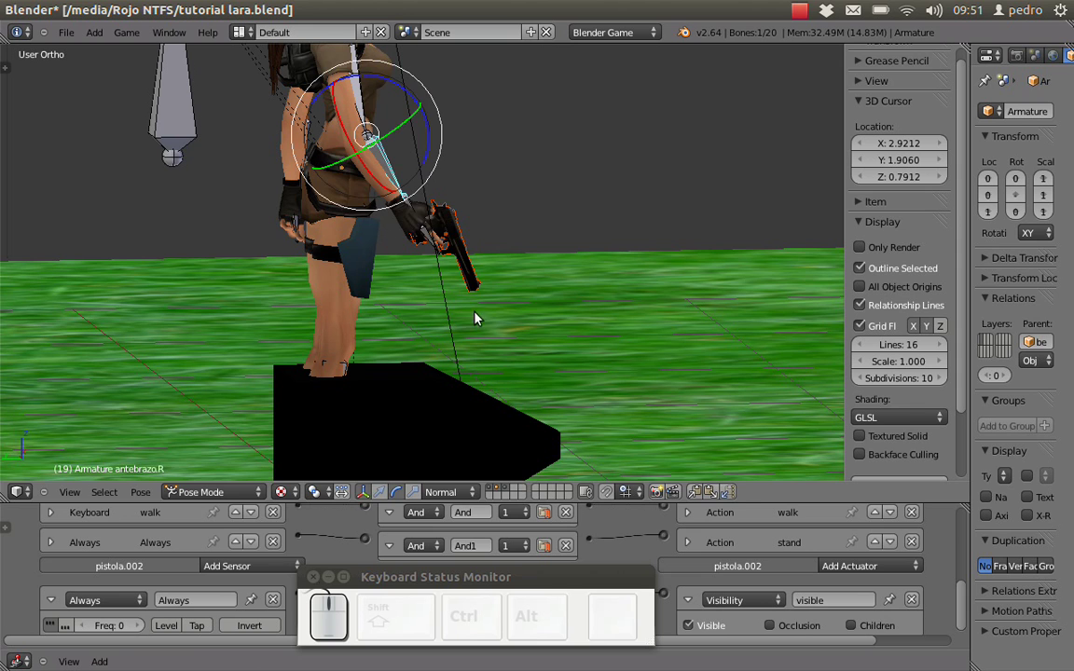
key("r")
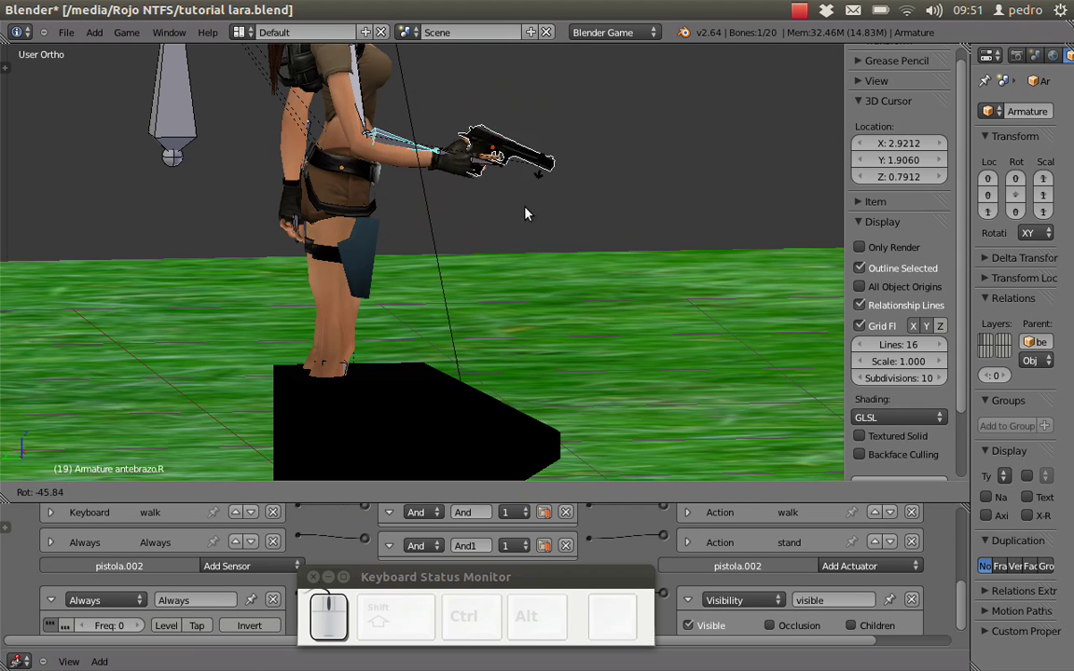
left_click(551, 197)
scroll(551, 197, "down", 5)
middle_click_drag(551, 196, 521, 210)
scroll(520, 210, "up", 2)
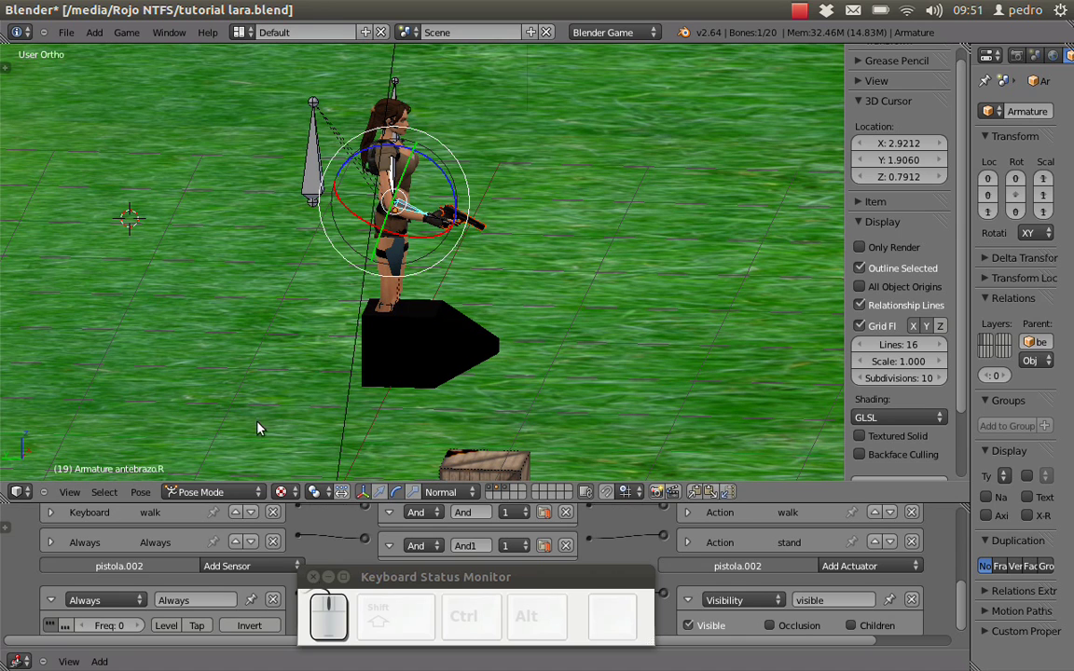
left_click(209, 492)
- Return the armature to Object Mode and test-run the game, walking with W and D
left_click(205, 472)
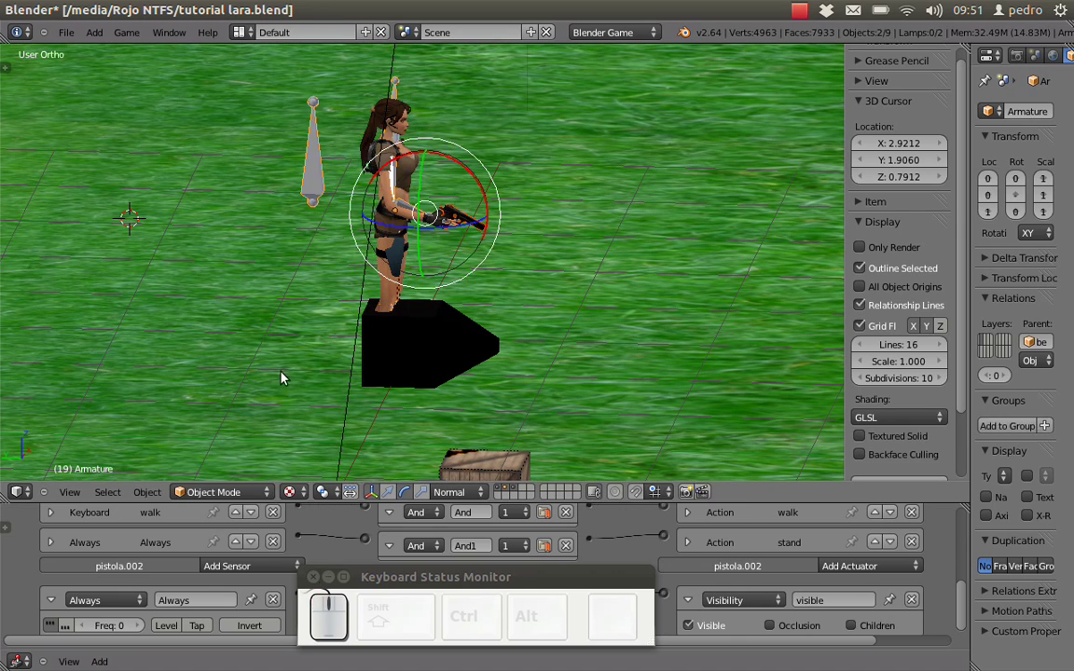
key("p")
key("w")
key("d")
key("d")
key("d")
key("d")
key("Escape")
- Widen the Properties area beside the 3D view, hide the side shelf, and select the armature
scroll(281, 372, "up", 2)
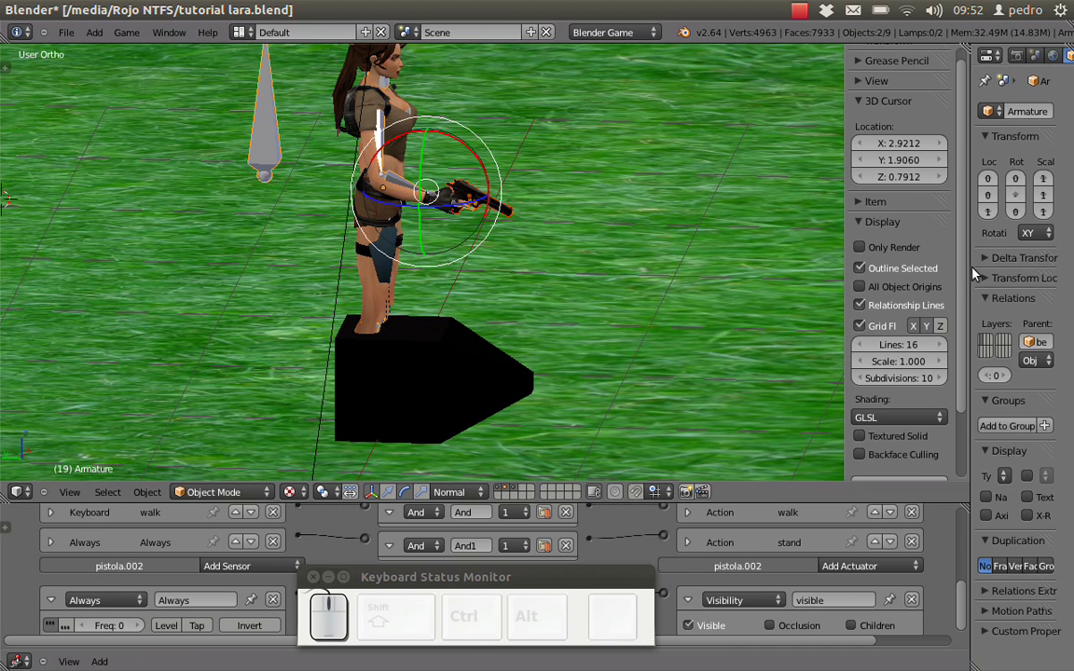
left_click_drag(970, 269, 947, 268)
left_click_drag(527, 265, 632, 265)
key("n")
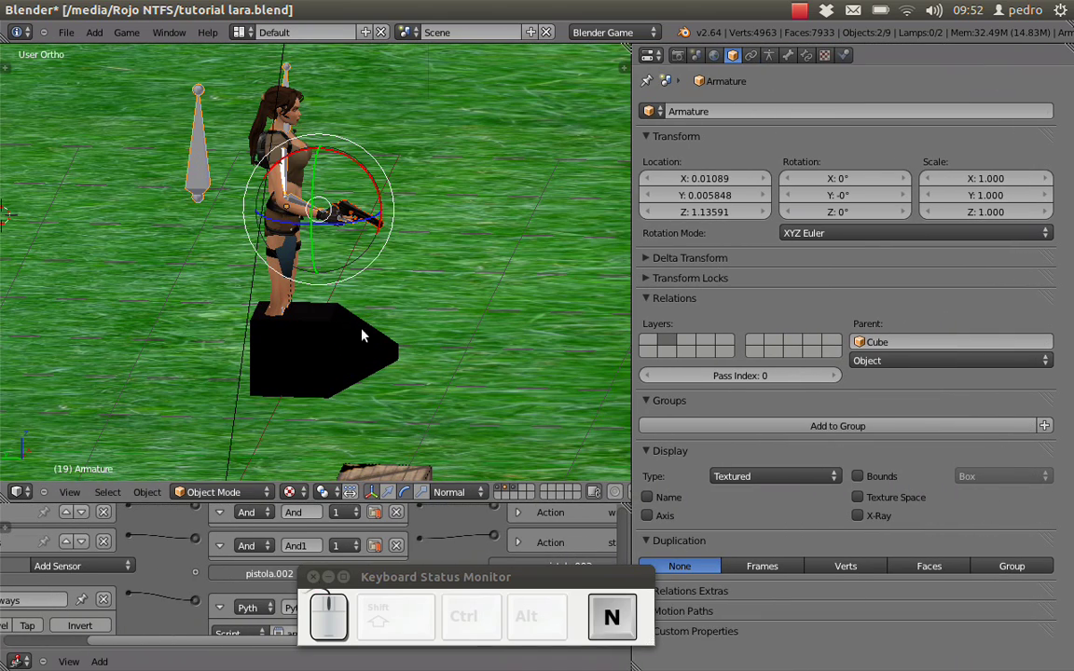
left_click(800, 12)
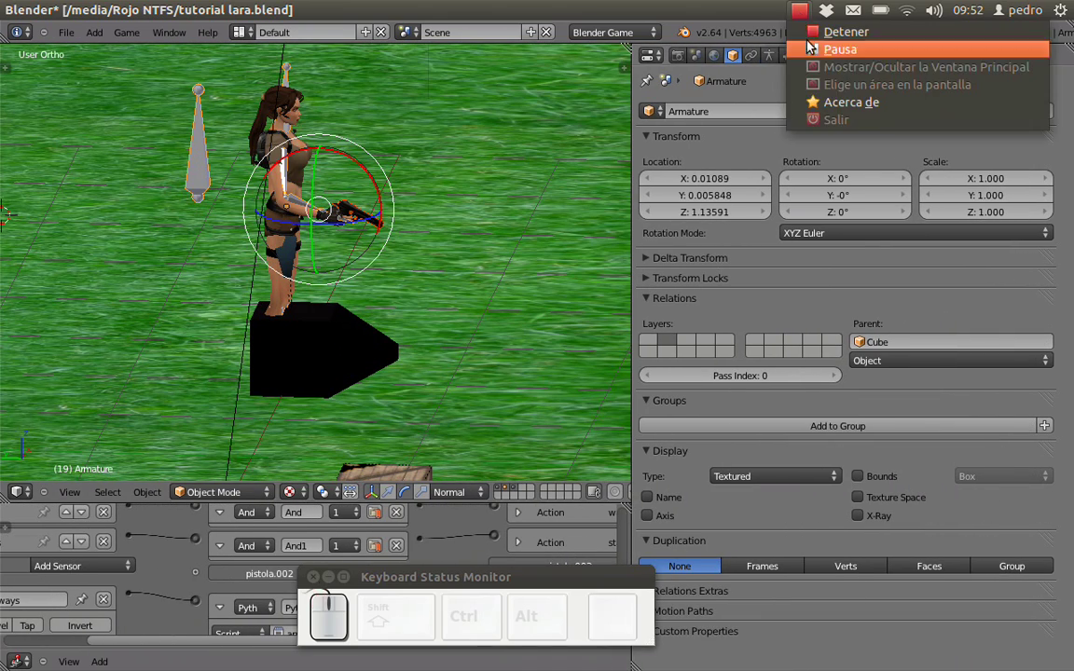
left_click(839, 50)
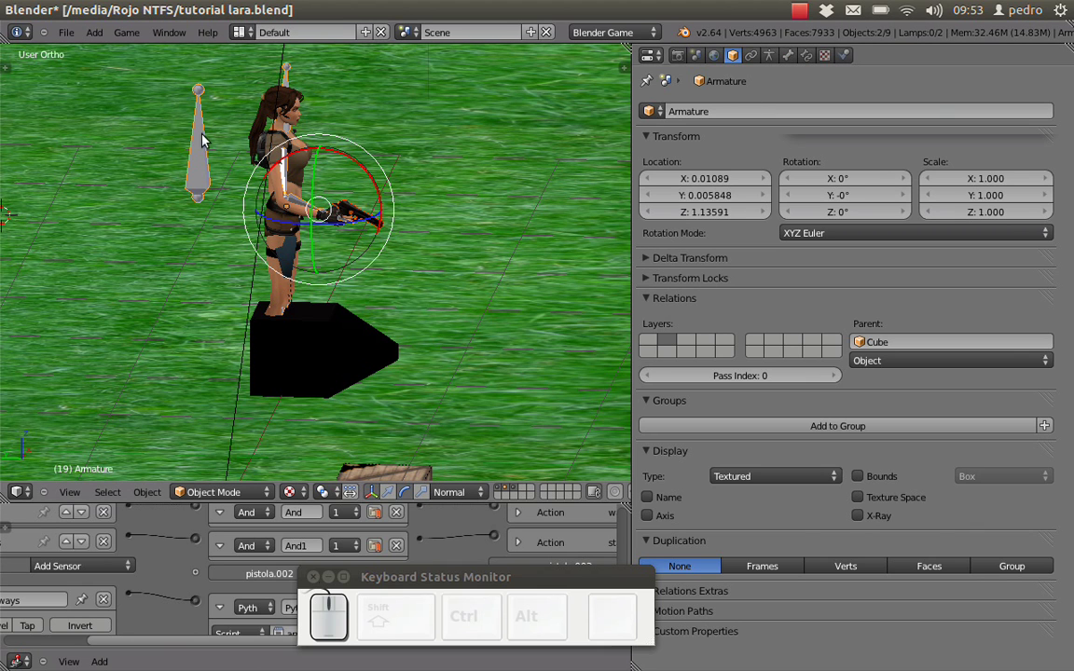
left_click(170, 145)
left_click(199, 161)
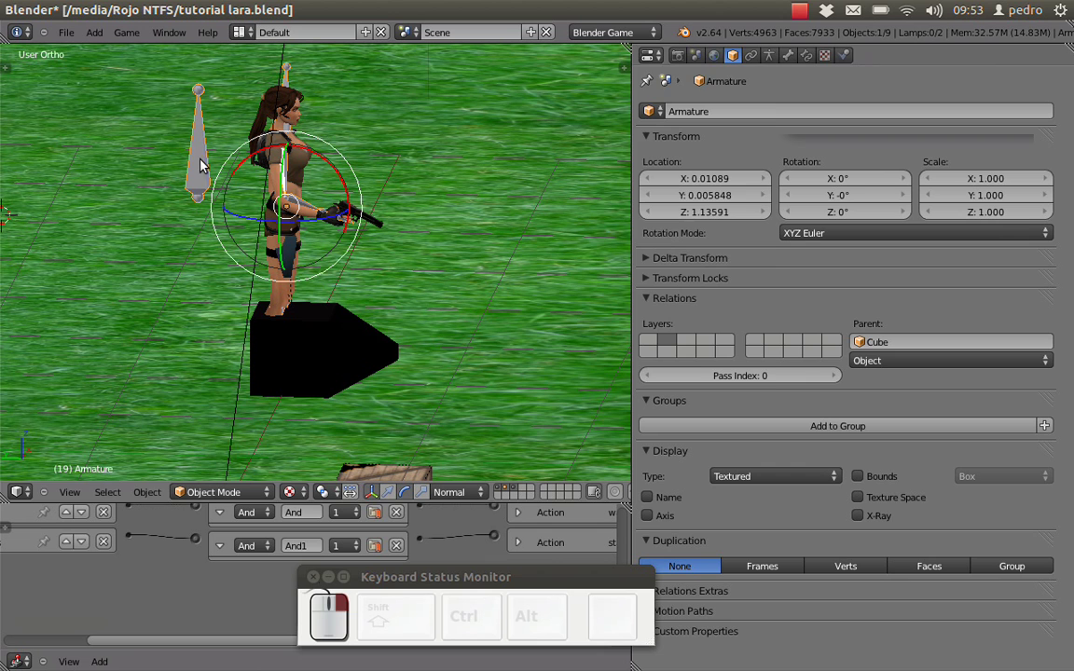
left_click(652, 56)
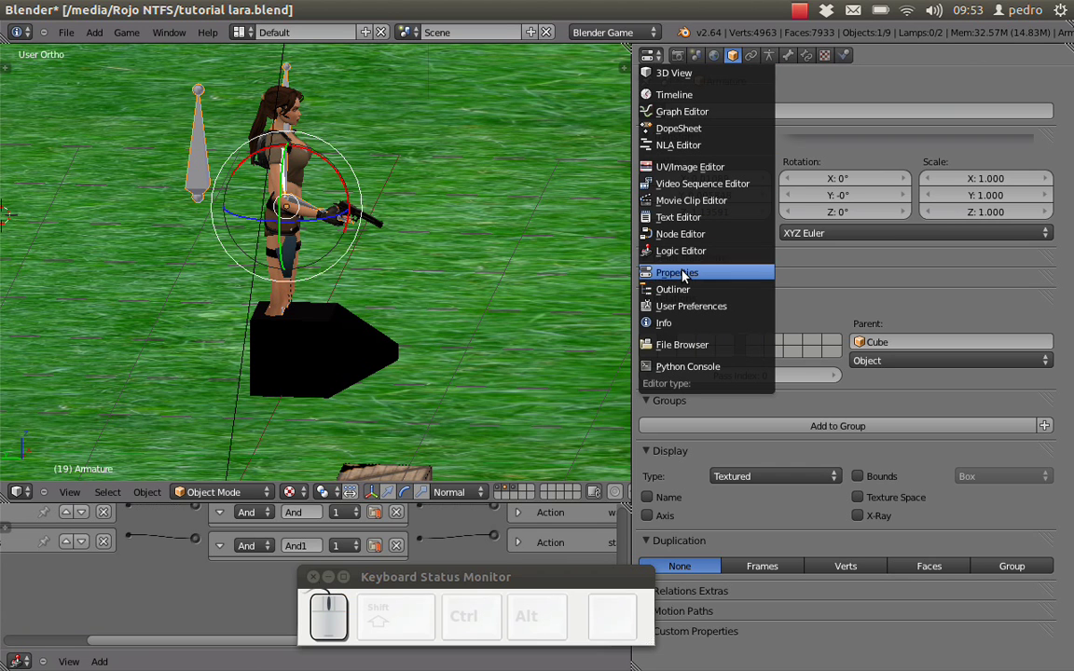
- Turn the Properties area into the NLA Editor, add empty track NlaTrack.002, and go to frame 1
left_click(683, 147)
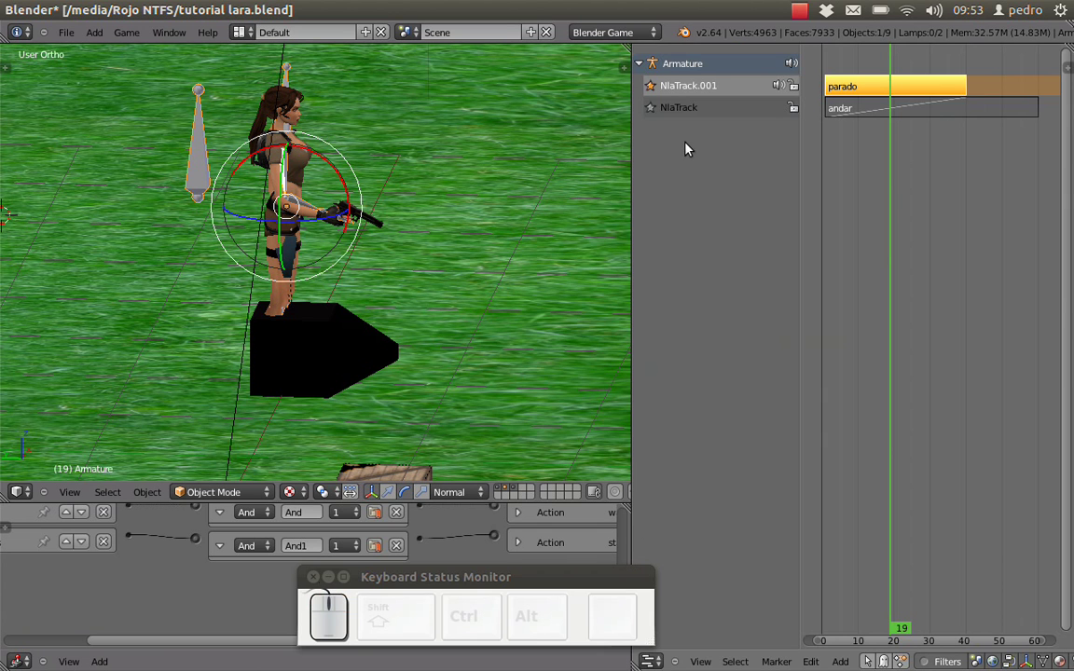
left_click(839, 662)
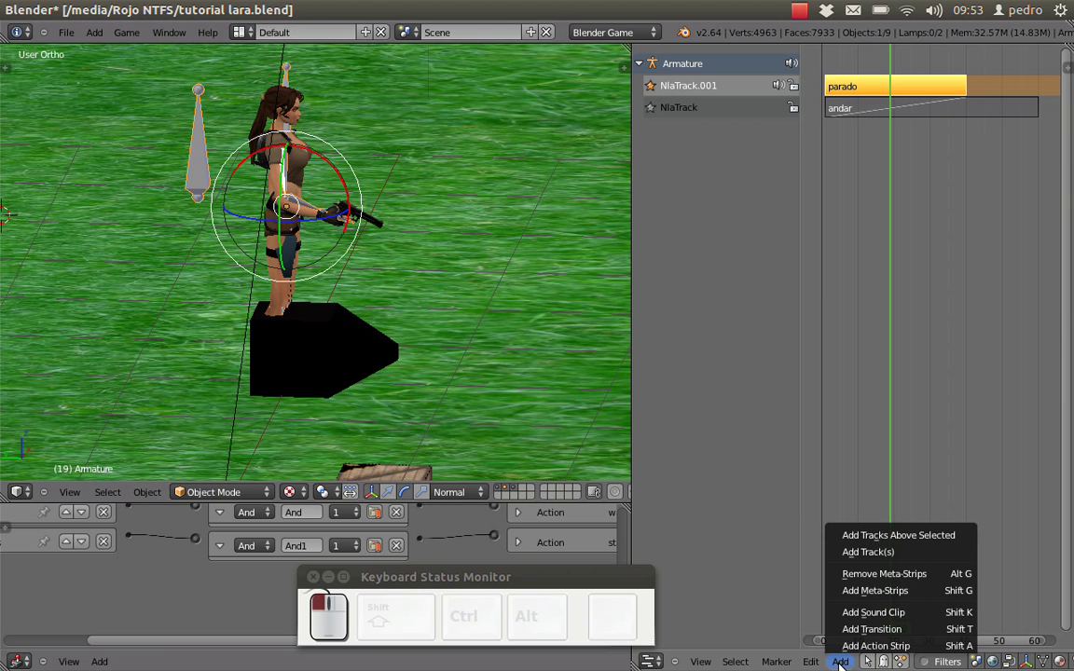
left_click(890, 554)
left_click(650, 86)
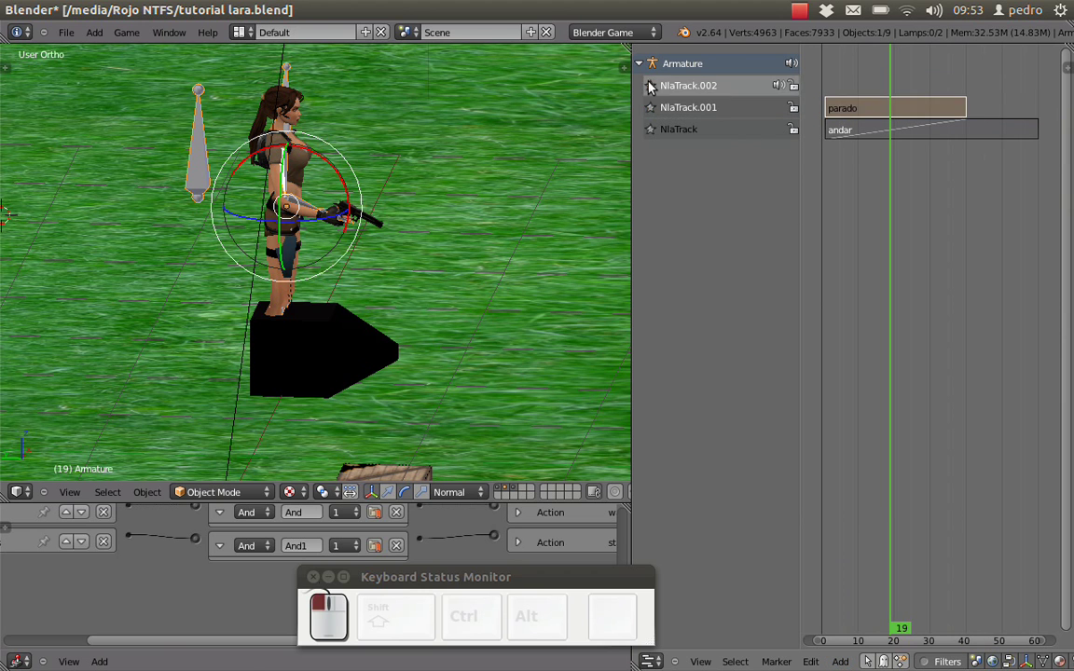
left_click_drag(913, 99, 858, 86)
key("Left")
key("Left")
key("Left")
key("Left")
key("Left")
key("Left")
key("Left")
key("Left")
key("Left")
key("Left")
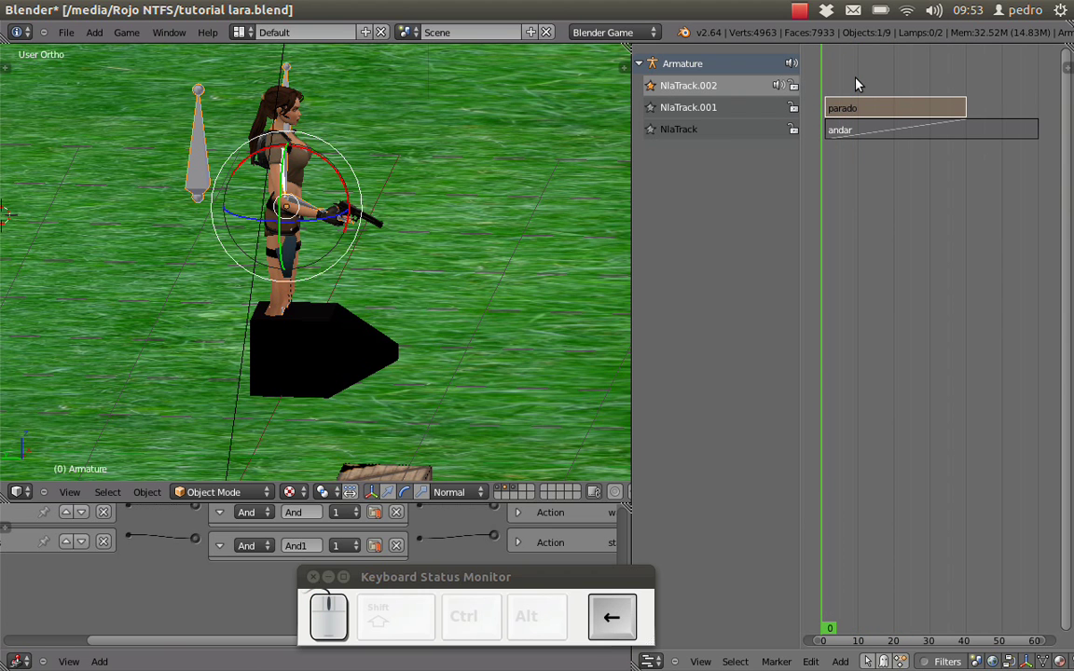
key("Right")
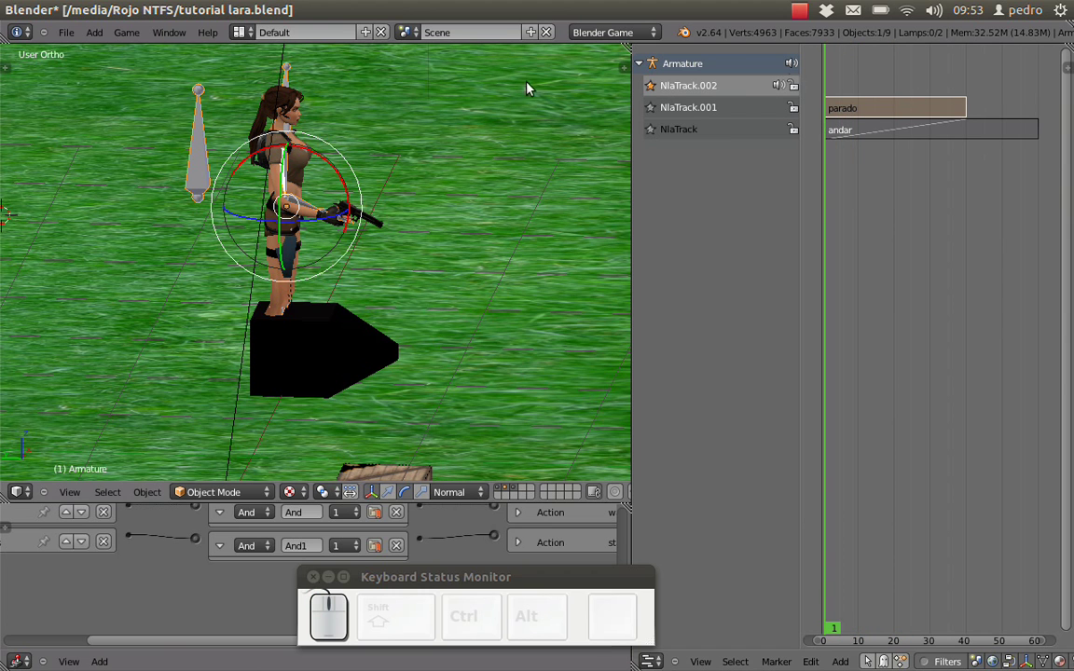
- Select the cintura and pecho bones in Pose Mode, return to Object Mode, and split the NLA area
left_click(259, 492)
left_click(245, 439)
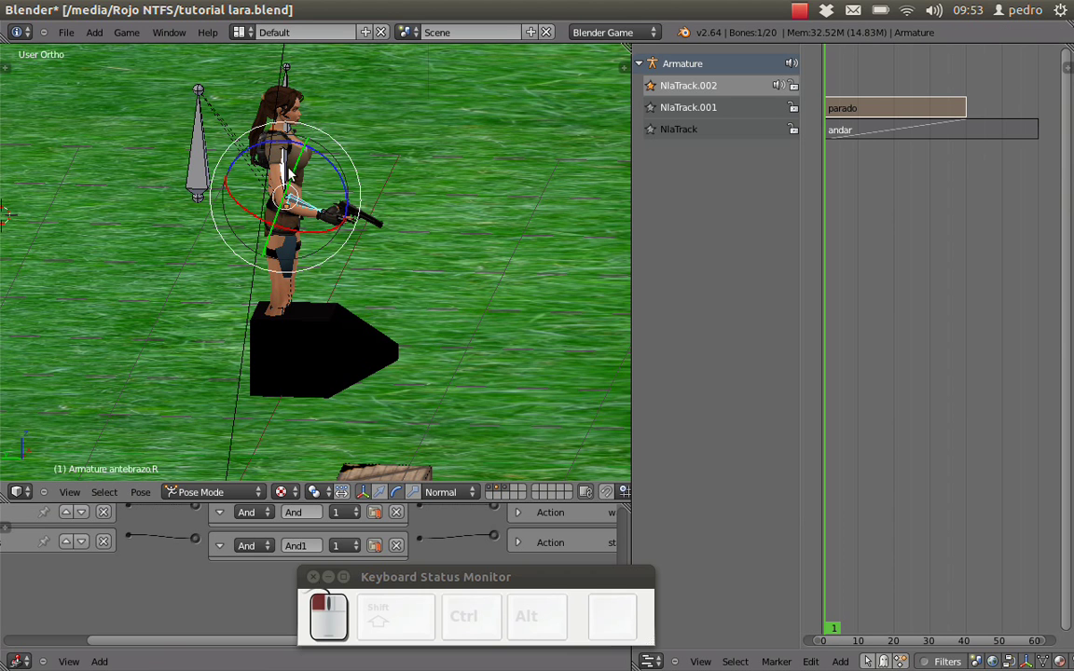
right_click(283, 169)
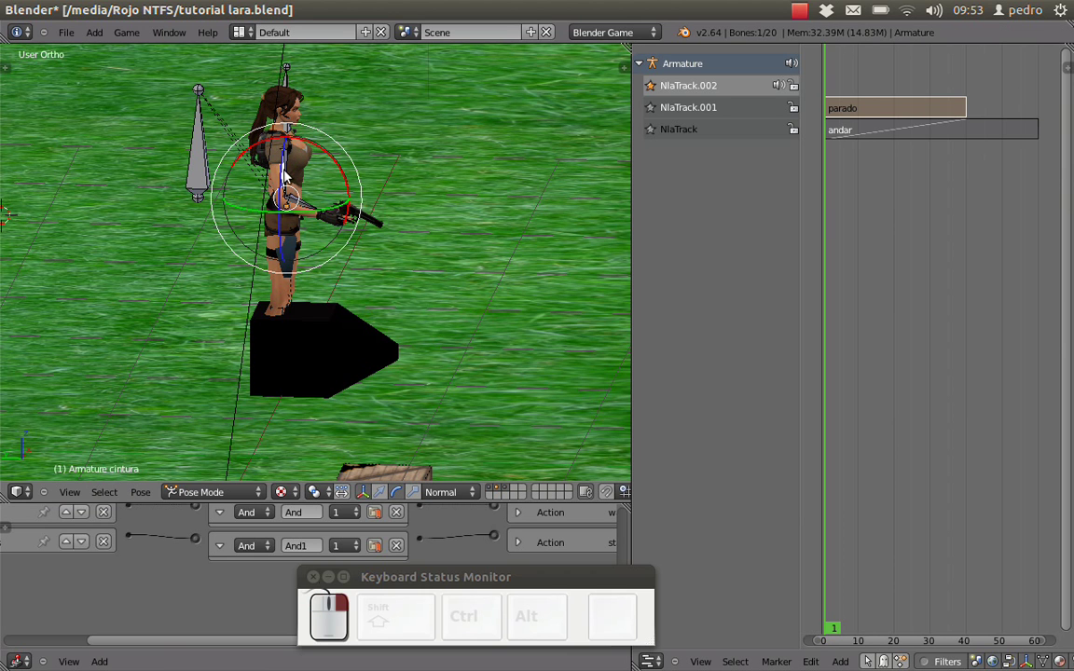
right_click(283, 172)
mouse_move(253, 160)
middle_mouse_down()
mouse_move(247, 170)
mouse_move(240, 158)
middle_mouse_up()
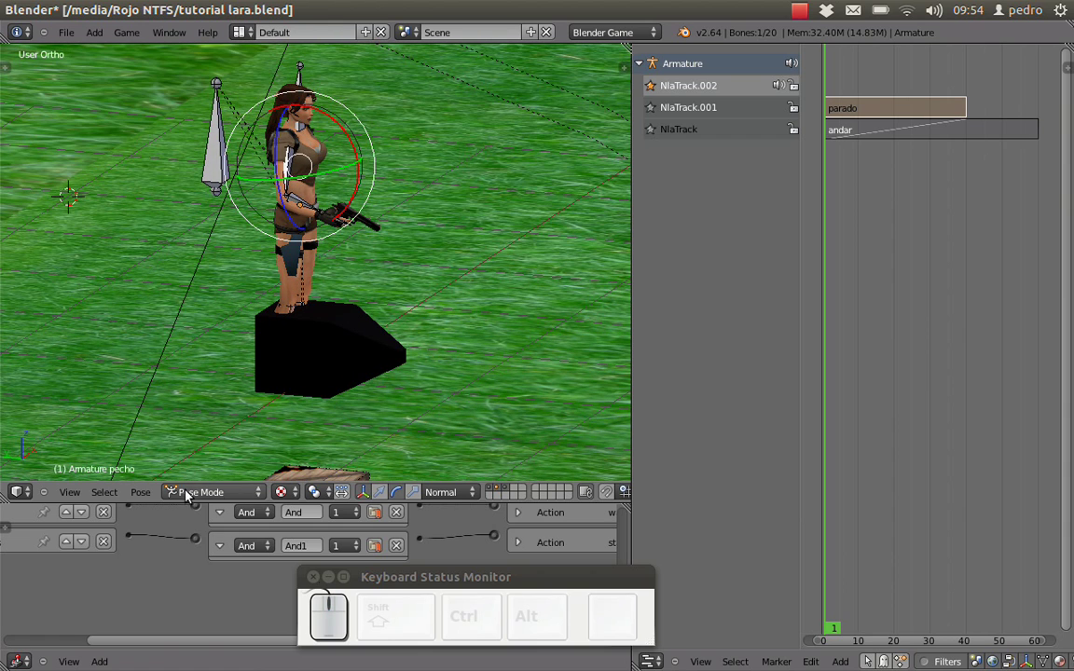
left_click(192, 461)
key("ctrl+Tab")
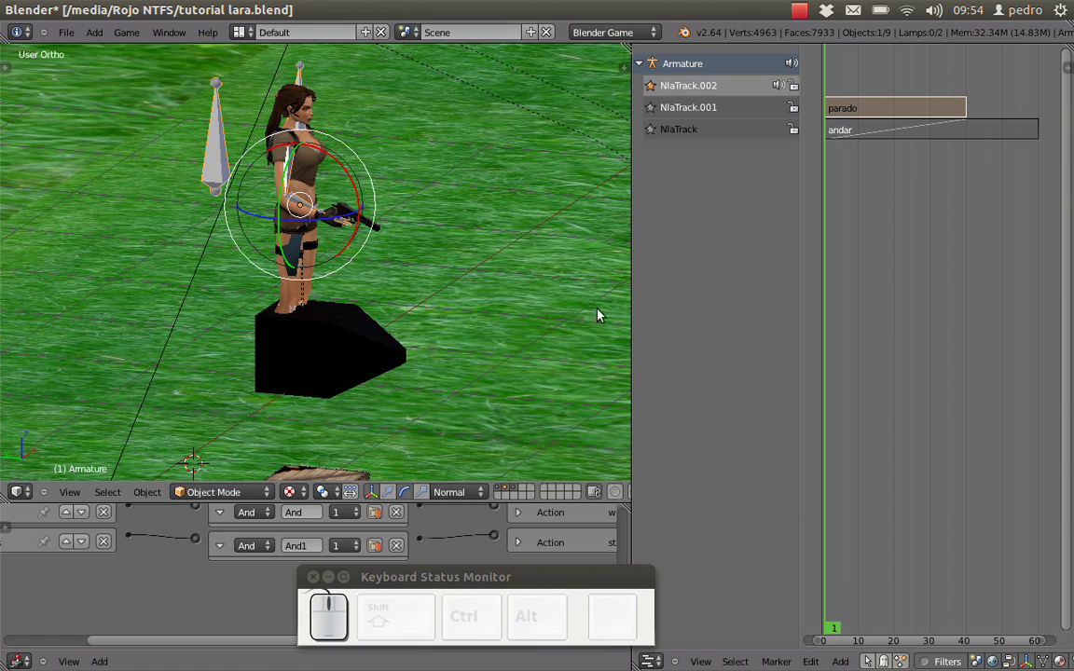
left_click_drag(639, 662, 668, 371)
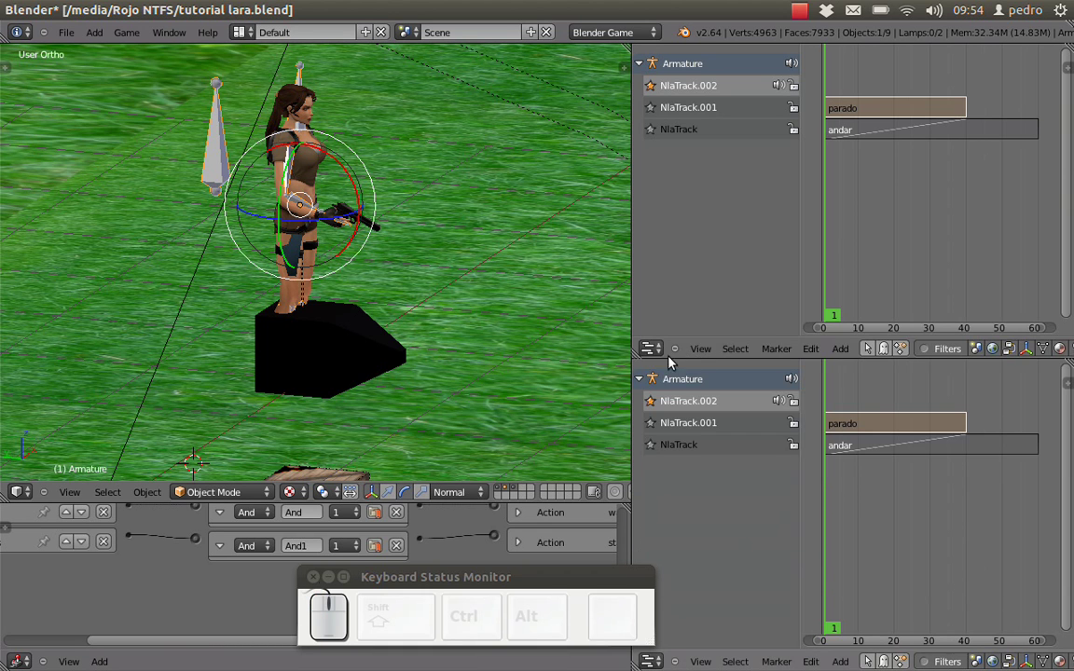
- Turn the lower pane into Properties and tick X-Ray on the Armature data tab
left_click(650, 662)
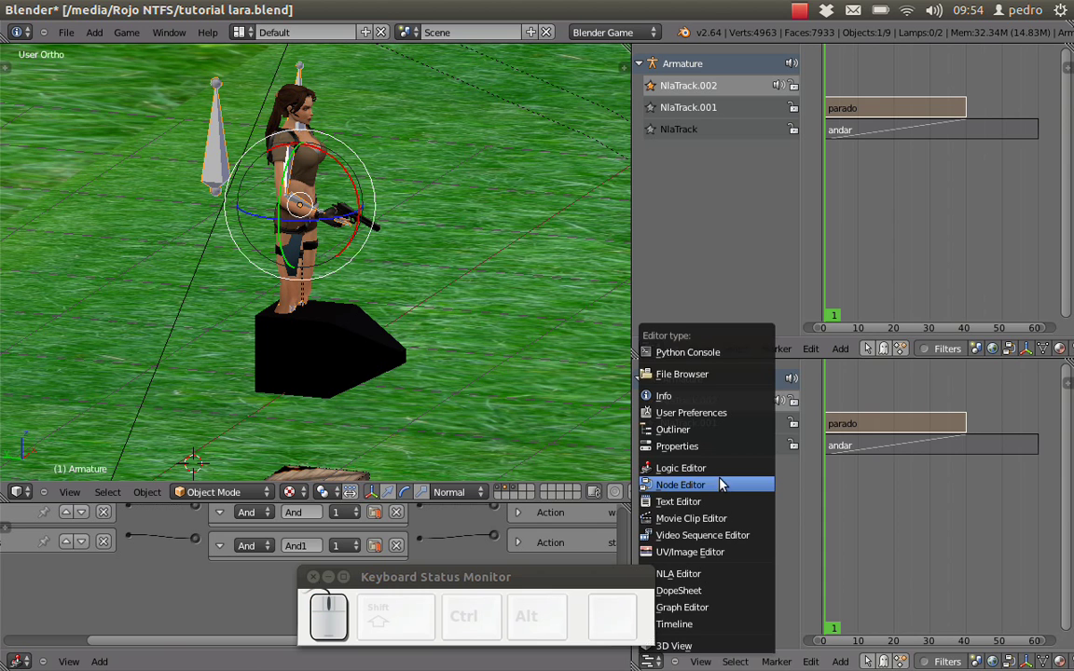
left_click(715, 447)
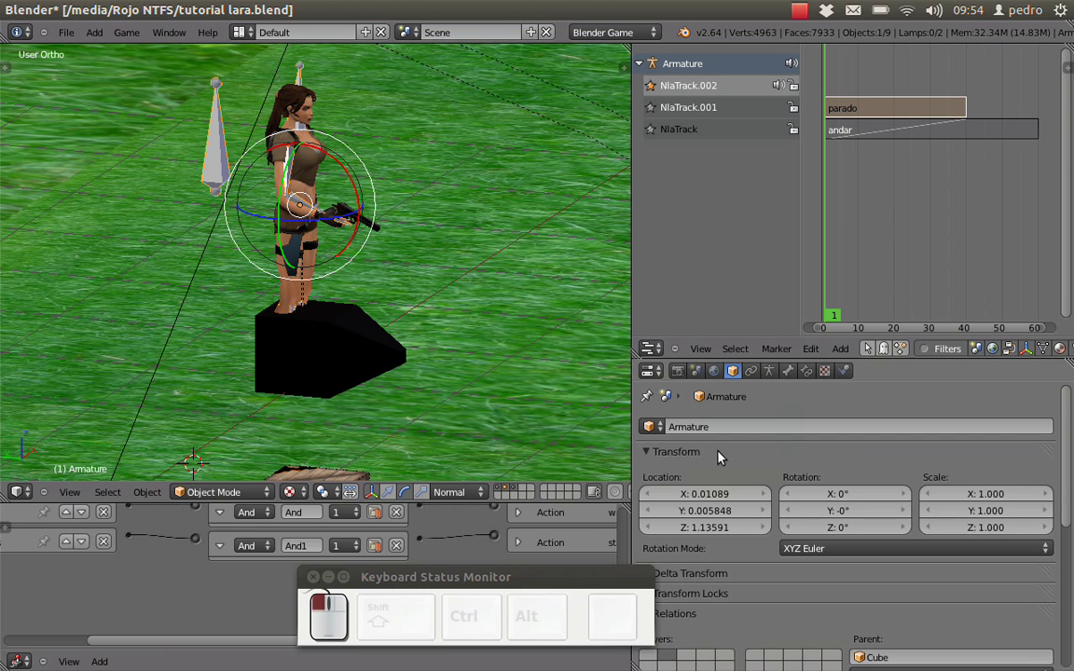
left_click(768, 371)
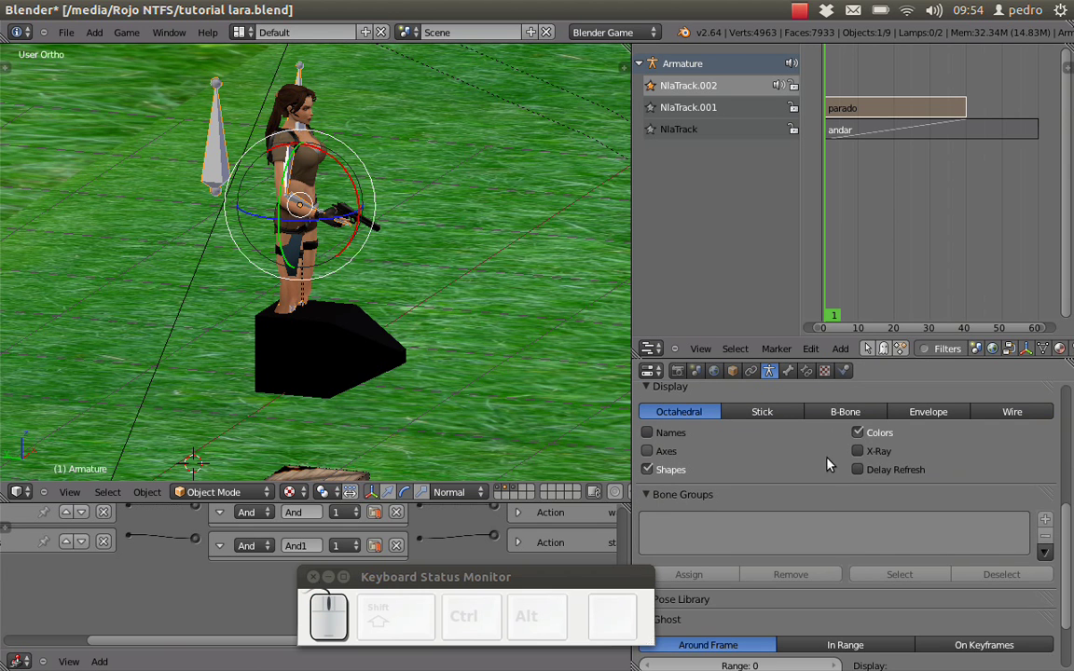
left_click(858, 451)
scroll(285, 345, "up", 3)
scroll(280, 335, "down", 1)
scroll(354, 188, "down", 2)
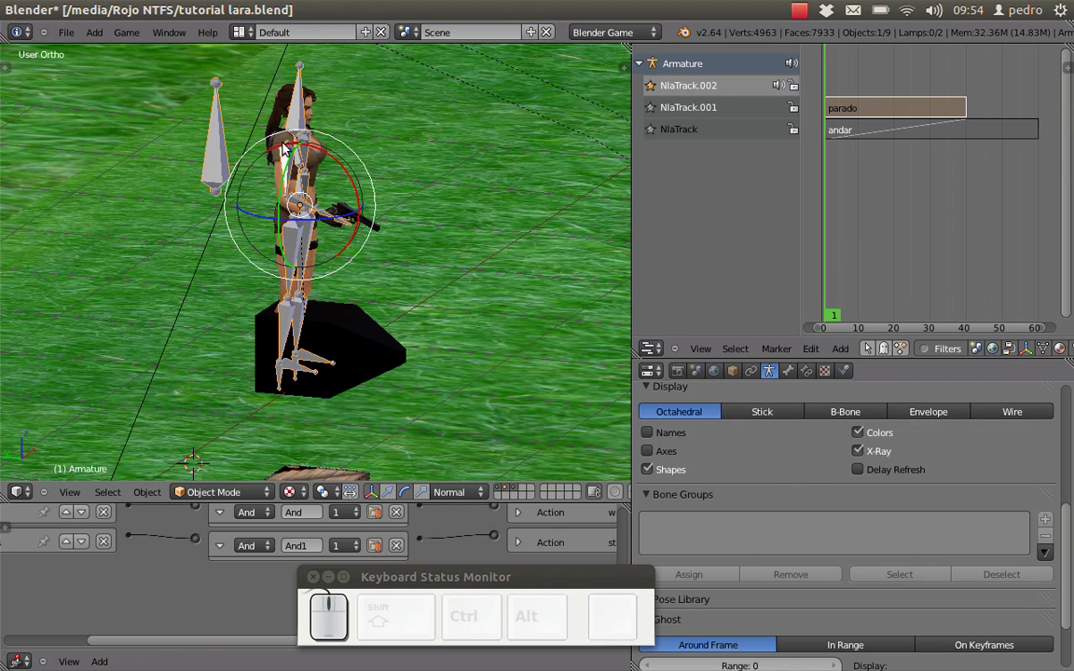
- Select the upper arm bone brazo.R and rotate it to raise the gun, checking side views
left_click_drag(213, 491, 226, 440)
right_click(284, 156)
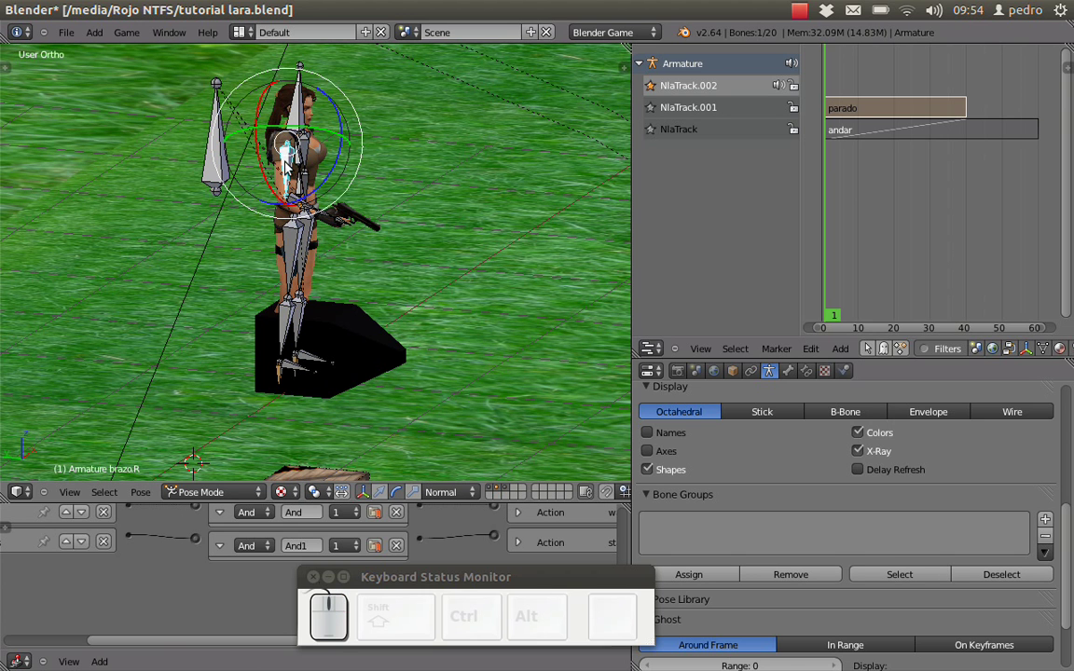
key("KP_3")
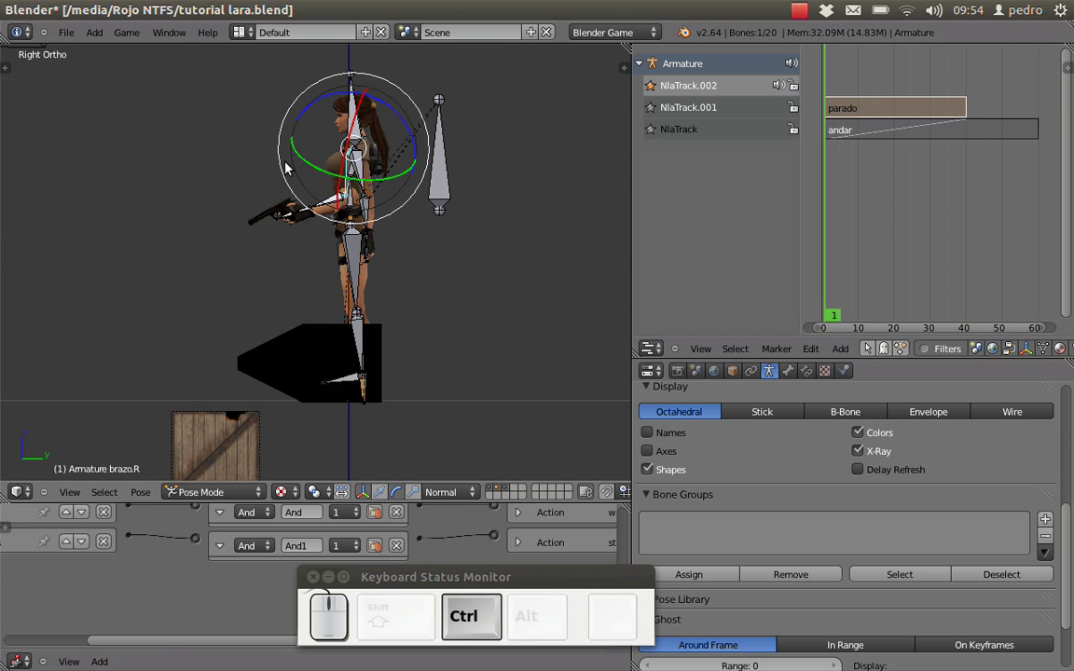
key("ctrl+KP_3")
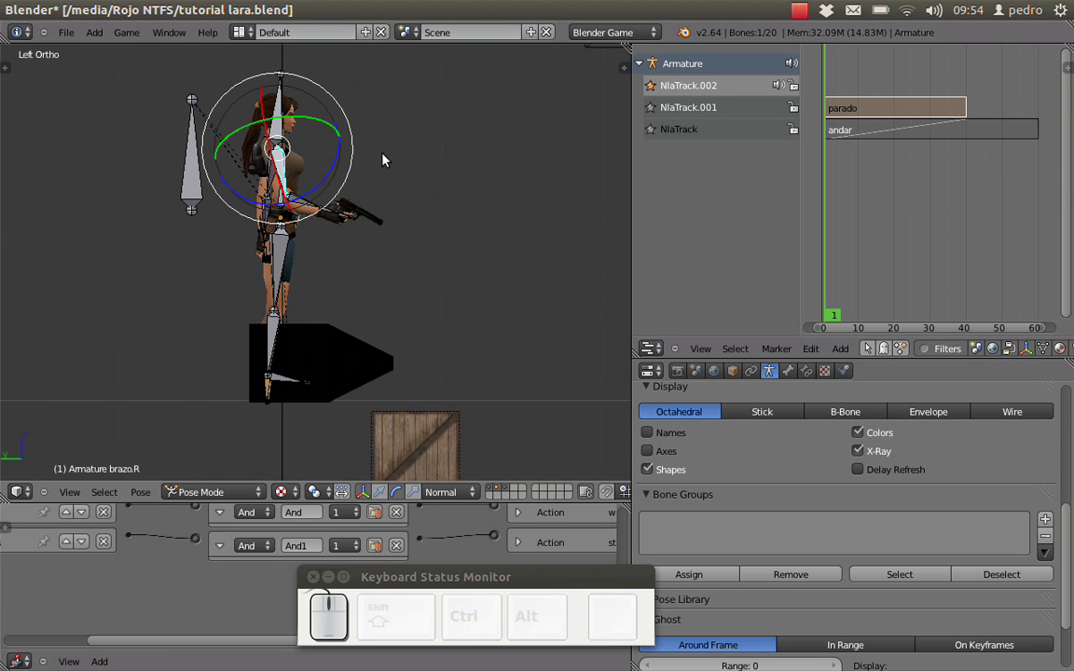
left_click_drag(352, 157, 390, 96)
middle_click_drag(345, 140, 193, 177)
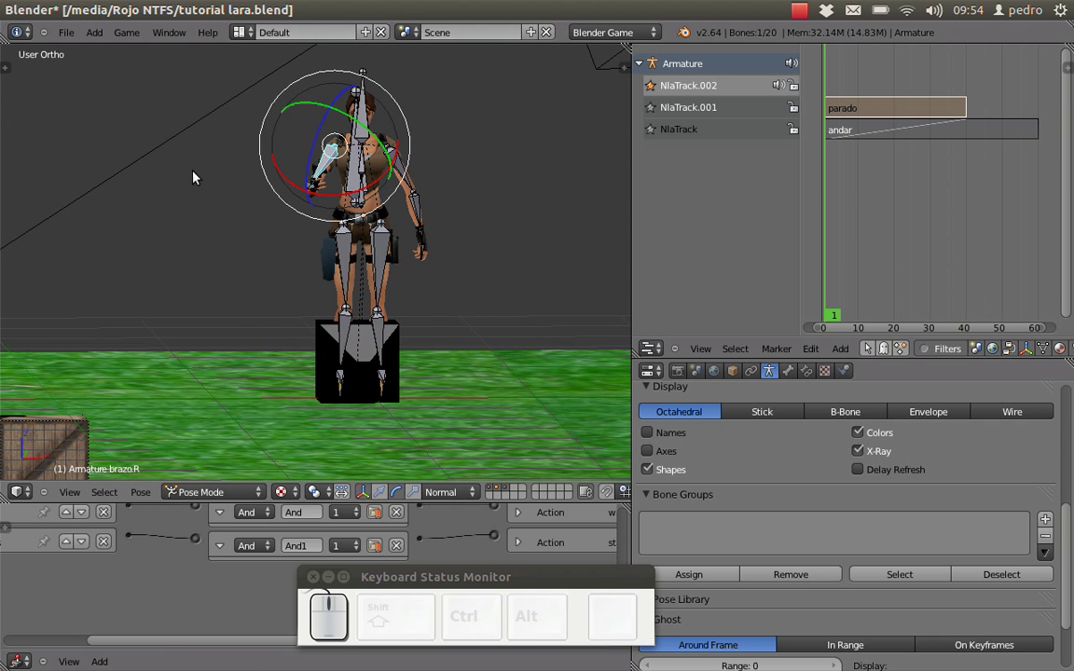
key("KP_1")
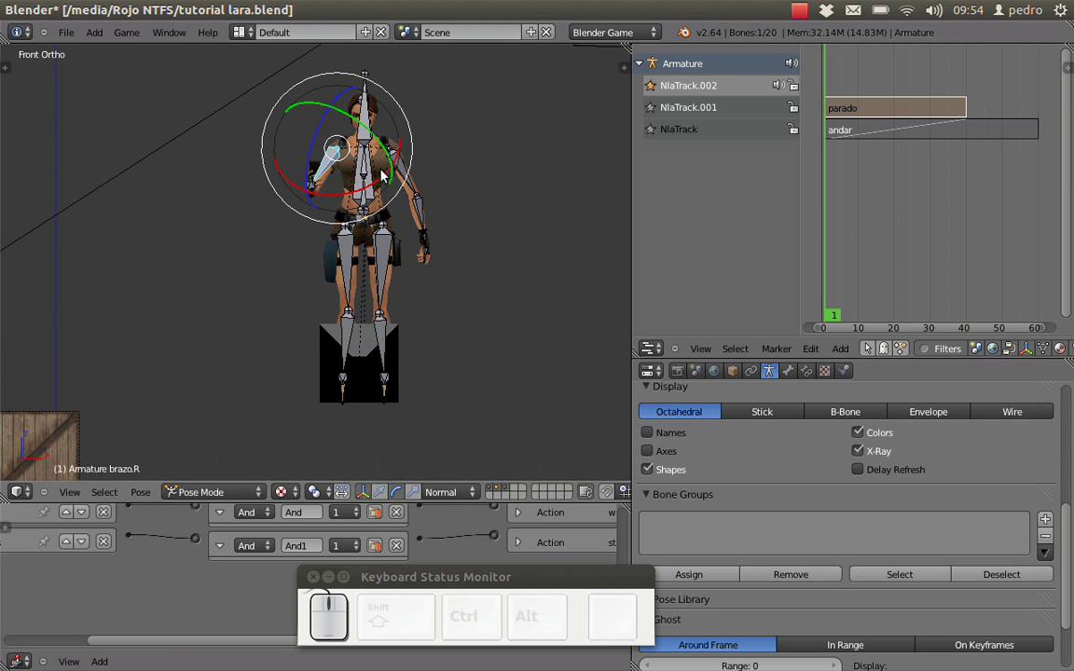
- Rotate brazo.R with the manipulator in Local, then Normal orientation, cancelling the last rotation
left_click(440, 493)
left_click(465, 457)
left_click_drag(329, 136, 365, 172)
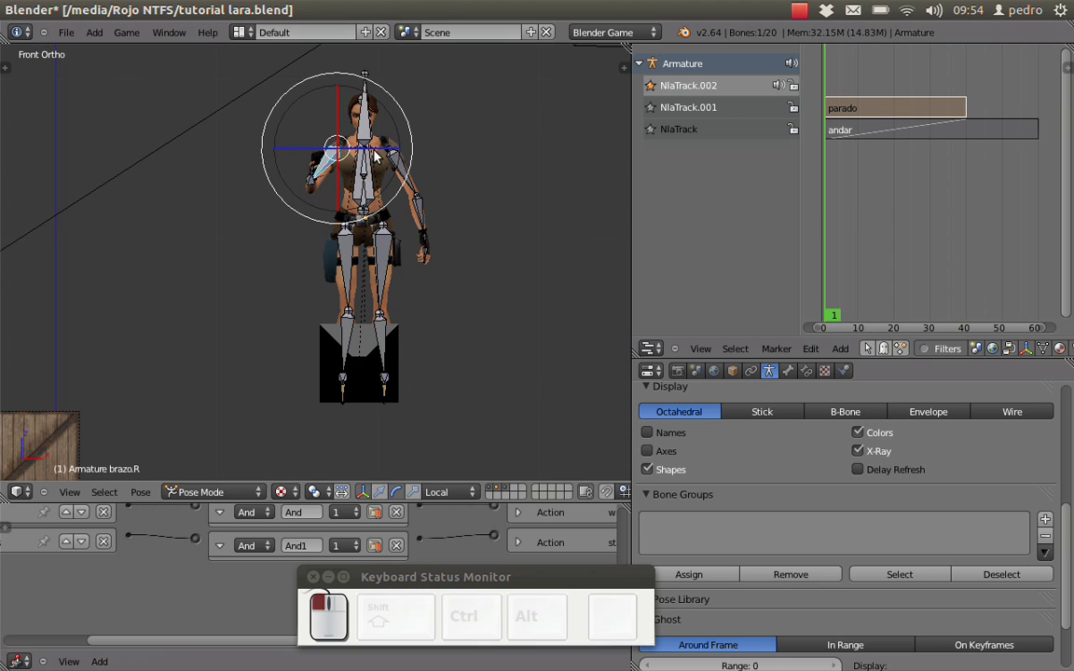
left_click(454, 494)
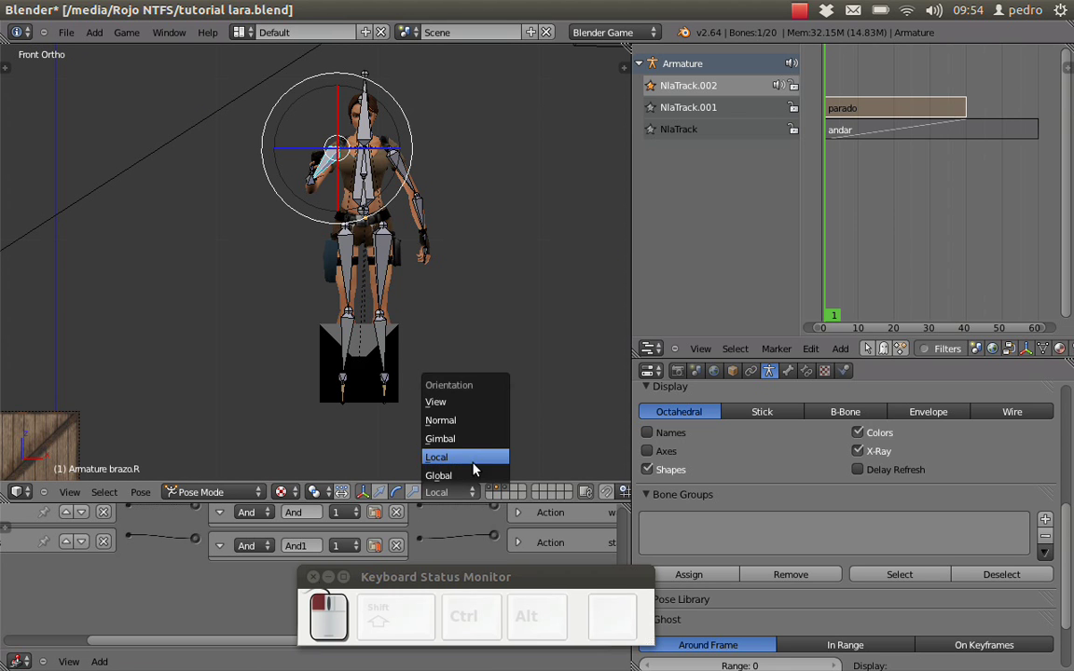
left_click(487, 417)
left_click_drag(377, 182, 321, 168)
left_click(371, 177)
right_click(345, 182)
- Select the forearm bone antebrazo.R and rotate it
right_click(348, 183)
scroll(322, 167, "up", 2)
left_click_drag(421, 109, 403, 128)
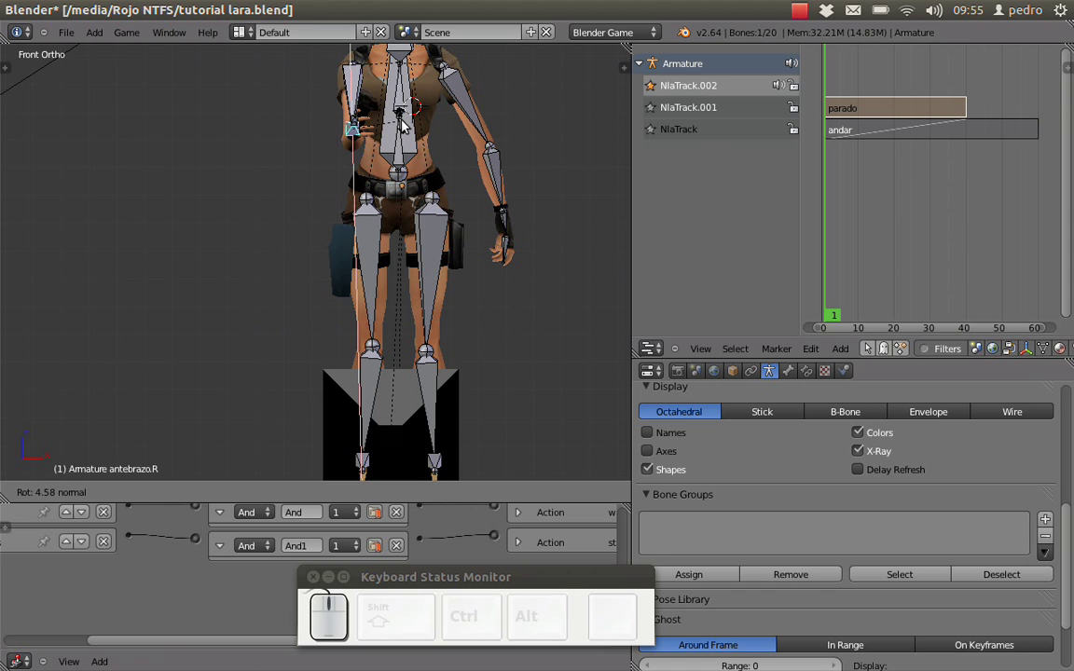
- Fine-tune the forearm rotation and rotate the right hand bone mano.R
middle_click_drag(312, 143, 407, 124)
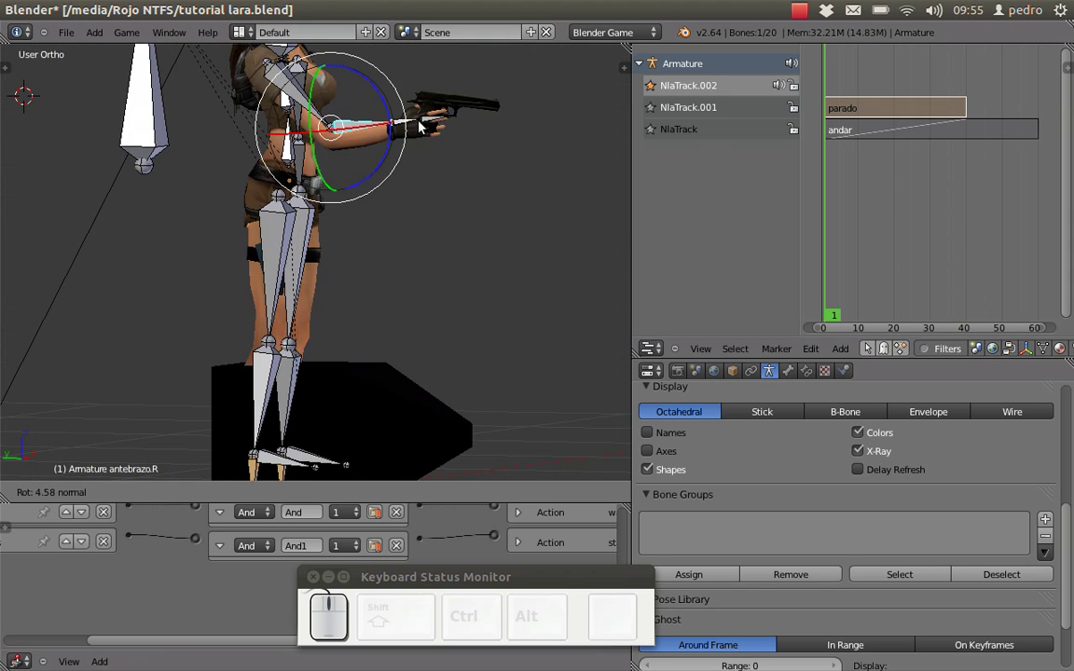
right_click(418, 129)
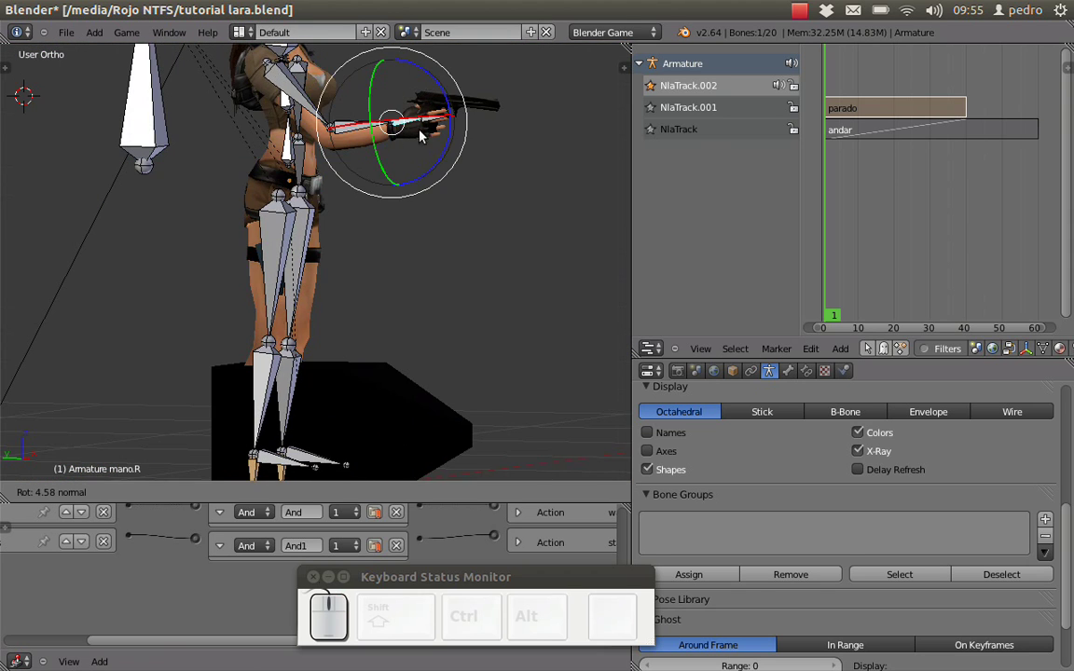
key("r")
right_click(467, 106)
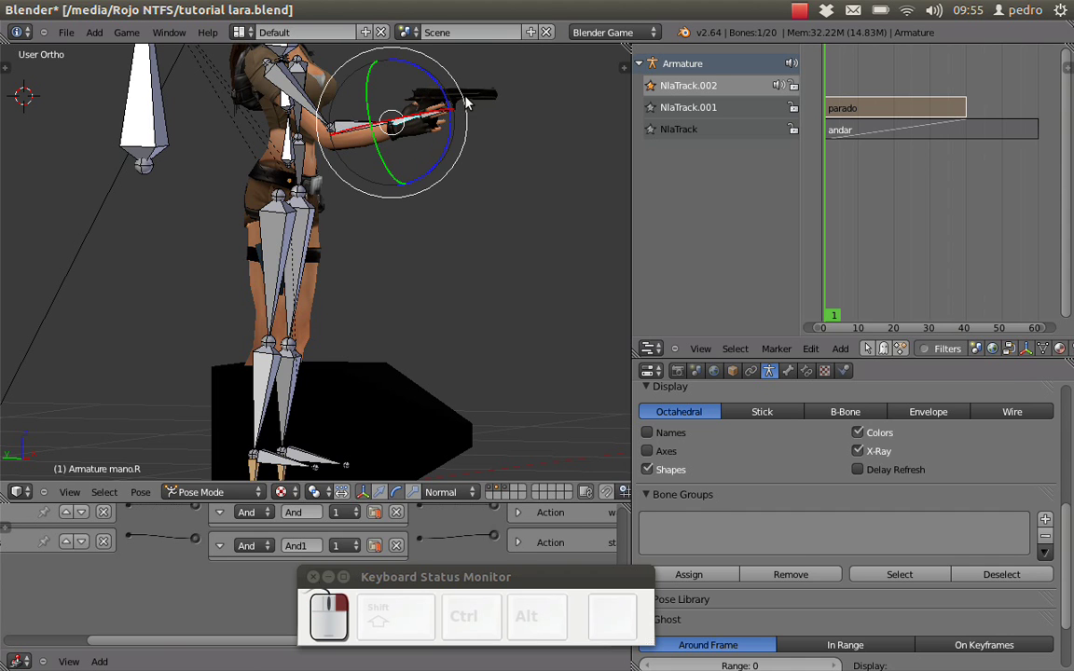
- Rotate the pistol in front view so it lines up with the hand and aims forward
right_click(471, 104)
key("KP_1")
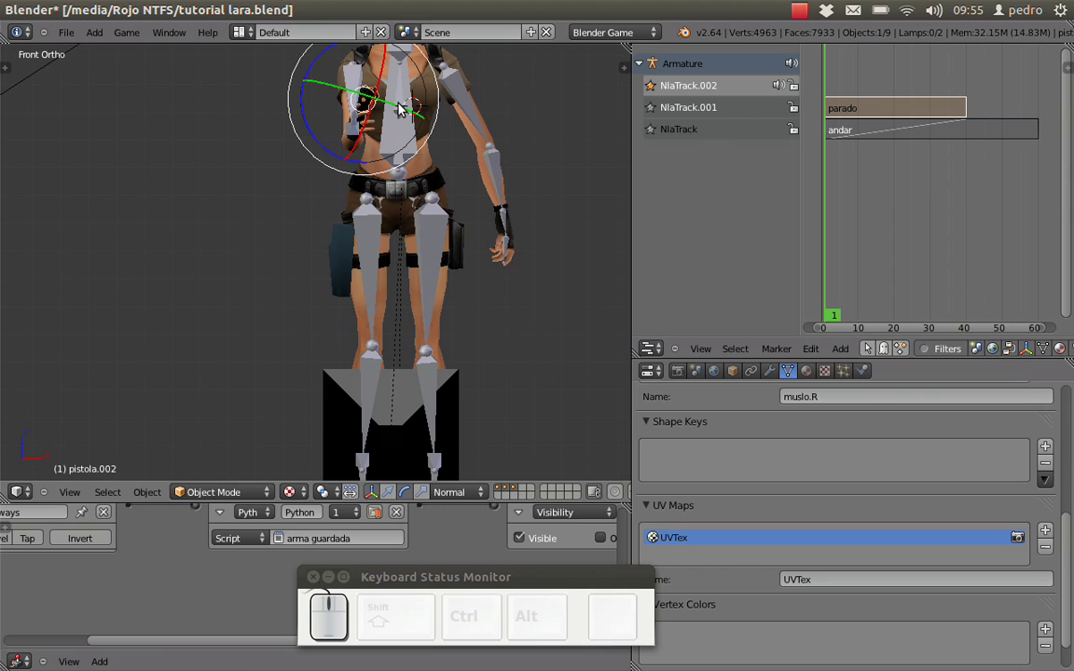
key("r")
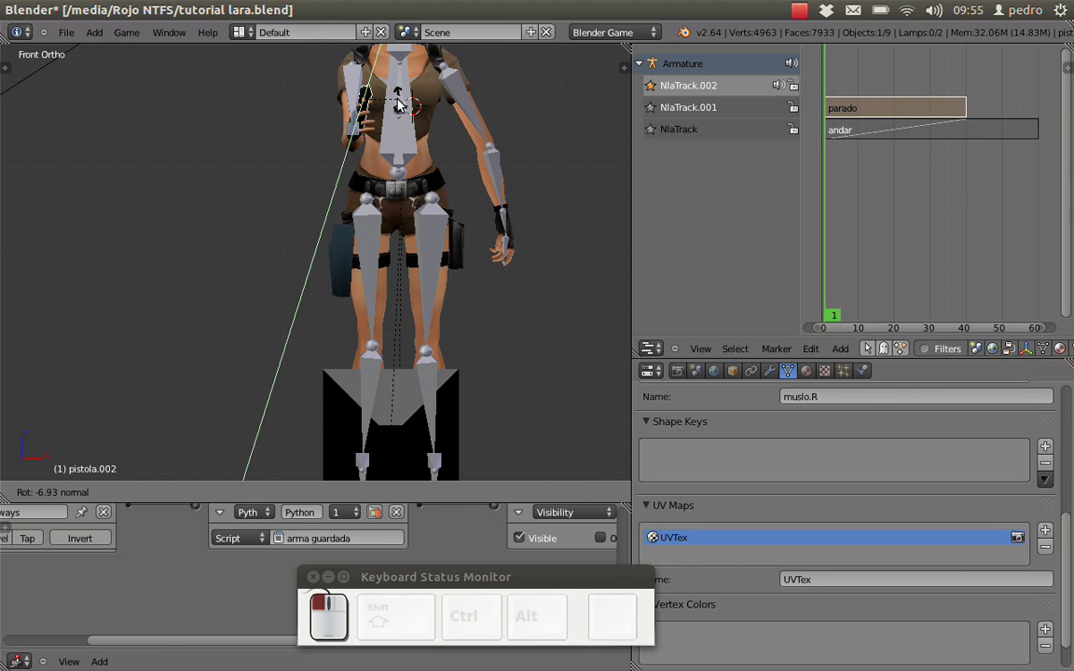
left_click(397, 105)
middle_click_drag(396, 105, 417, 135)
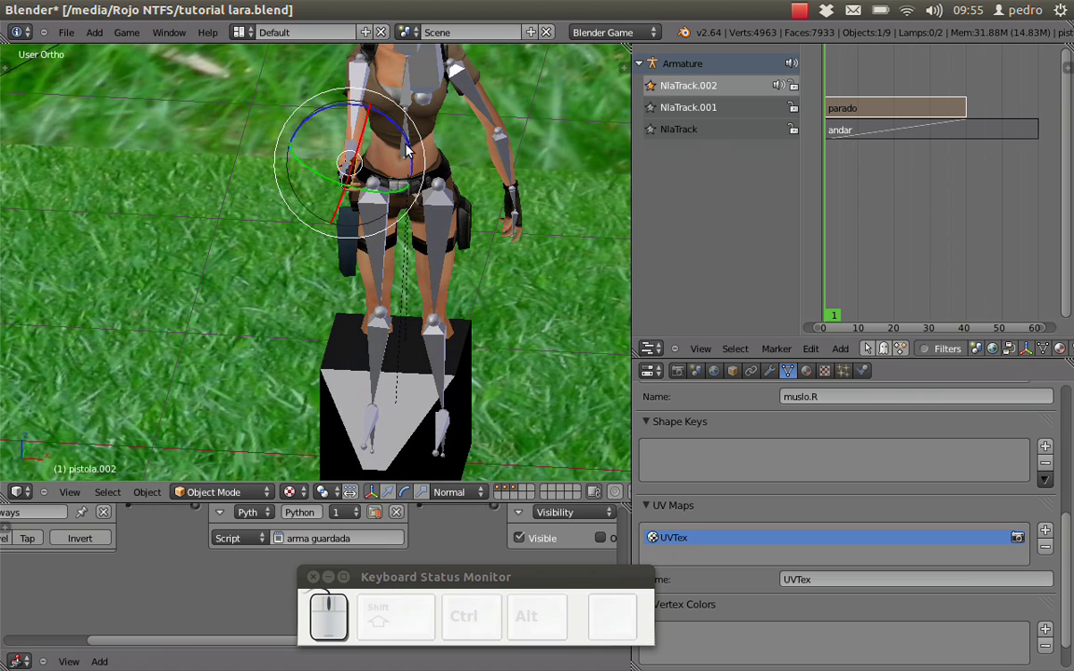
left_click_drag(407, 149, 411, 131)
middle_click_drag(410, 131, 378, 367)
scroll(391, 345, "down", 3)
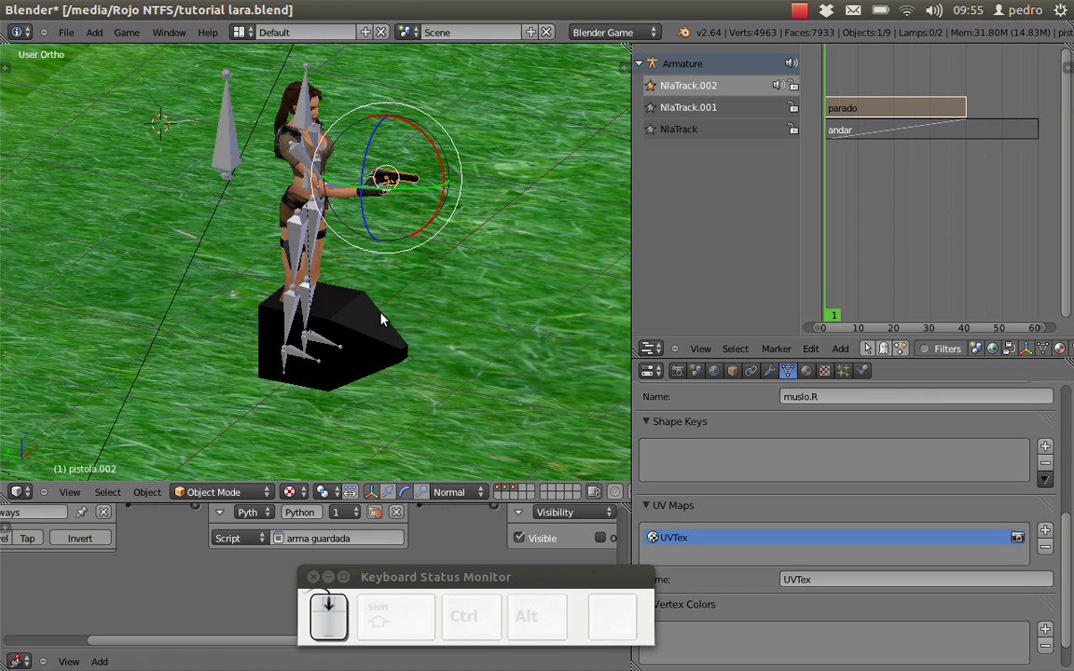
- Back in Pose Mode, move brazo.R to raise the arm so the gun points forward
right_click(279, 146)
key("ctrl+Tab")
key("g")
left_click(310, 185)
middle_click_drag(311, 185, 378, 158)
- Box-select the four right-arm bones and keyframe their location and rotation at frame 1
key("b")
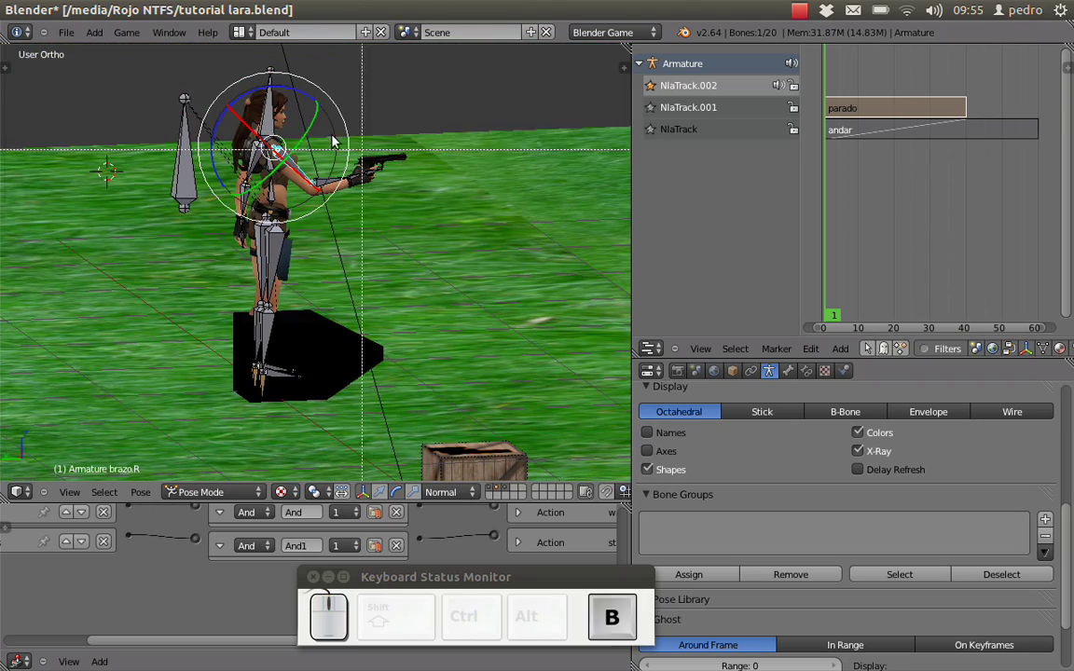
left_click_drag(341, 164, 351, 191)
middle_click_drag(355, 188, 308, 200)
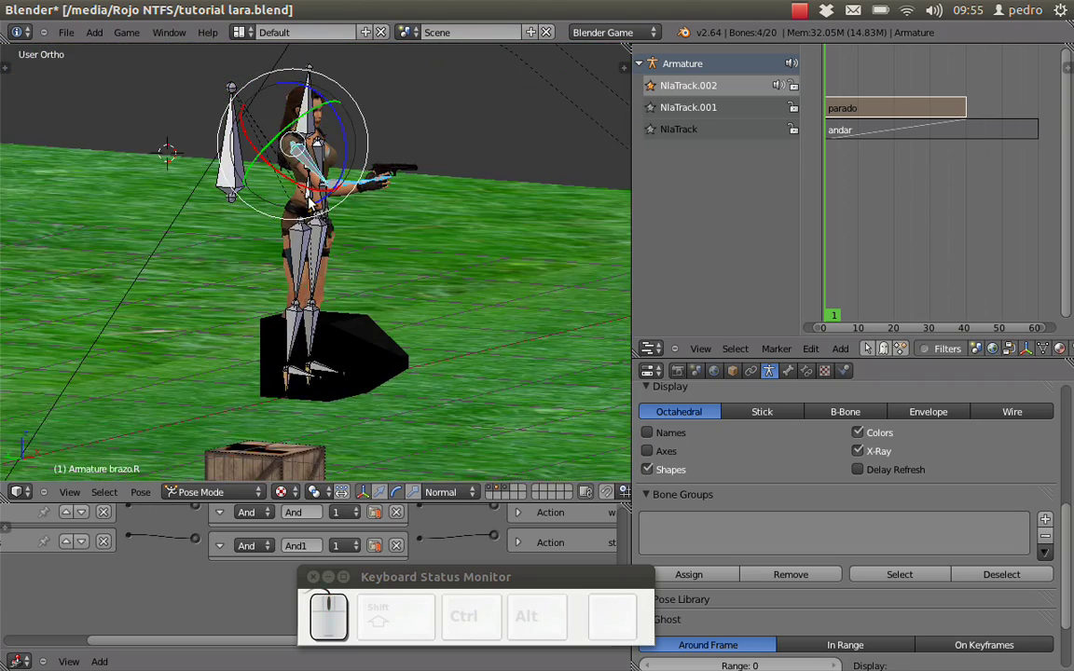
key("i")
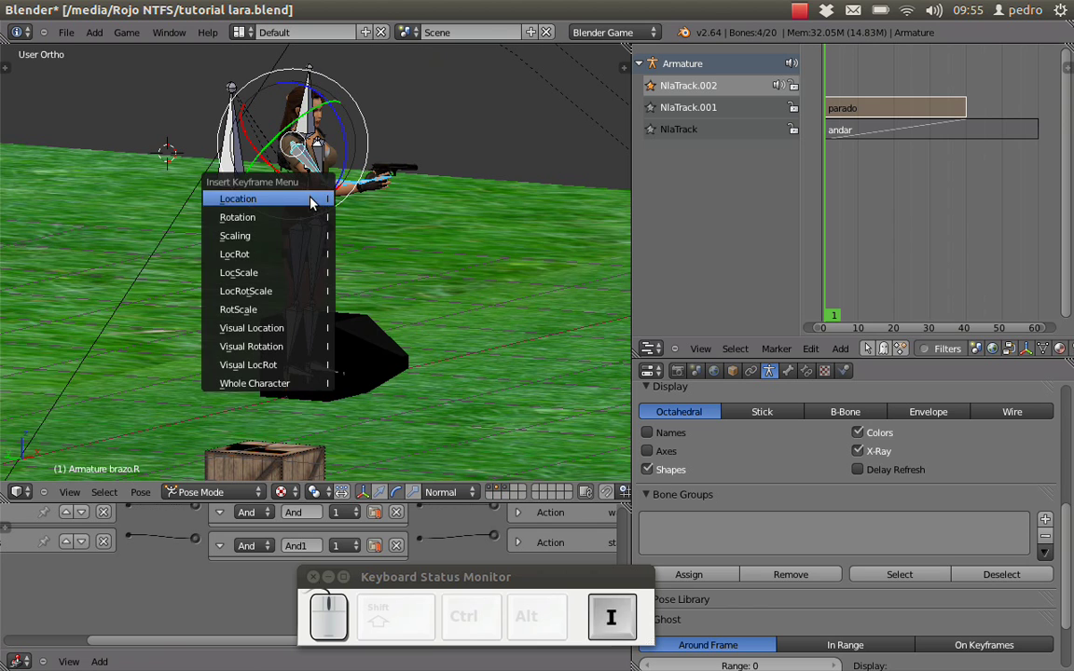
left_click(261, 257)
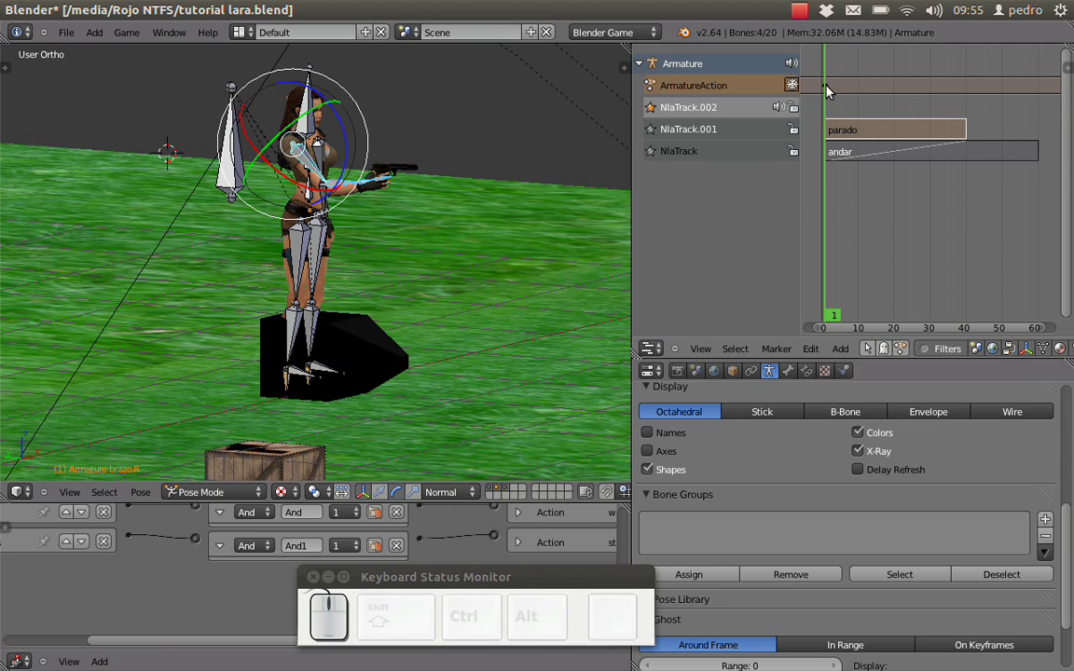
- Keyframe the right-arm bones' location and rotation again at frame 20 for the aiming pose
key("Right")
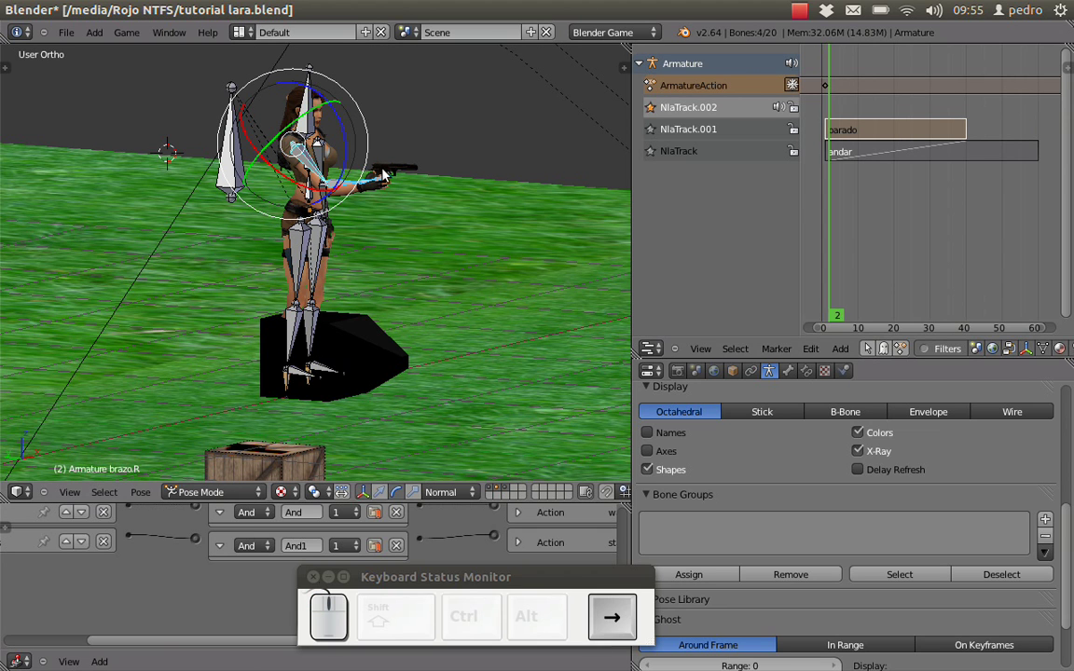
key("Left")
key("Left")
key("Left")
key("Left")
key("Left")
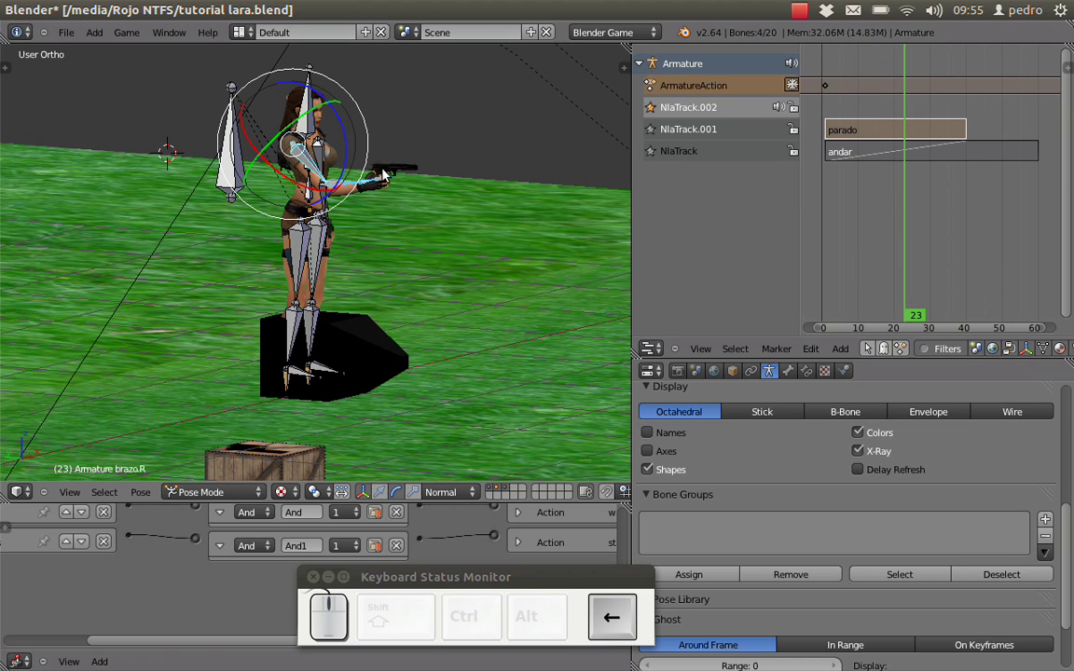
key("i")
key("i")
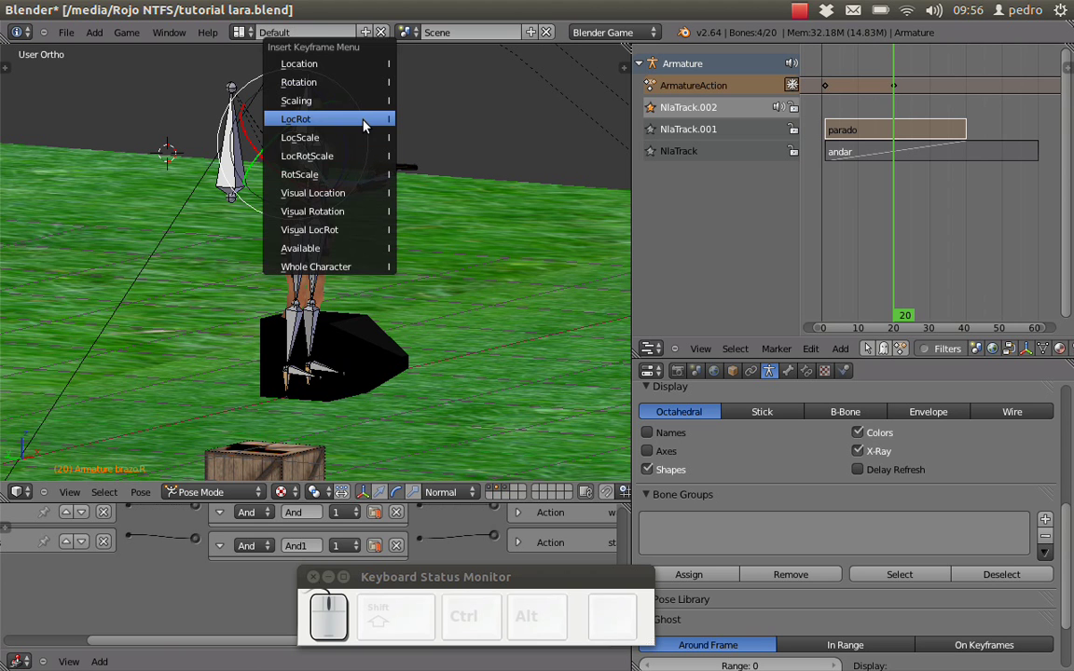
left_click(363, 120)
middle_click_drag(368, 224, 431, 228)
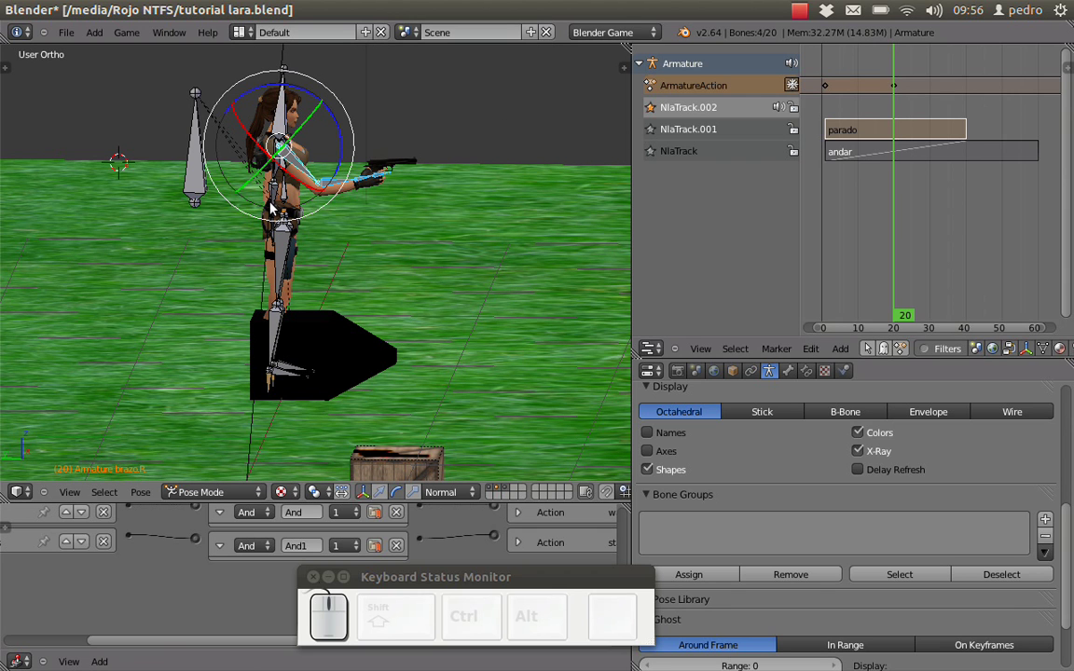
- Push ArmatureAction down into a strip on NlaTrack.002
left_click(792, 87)
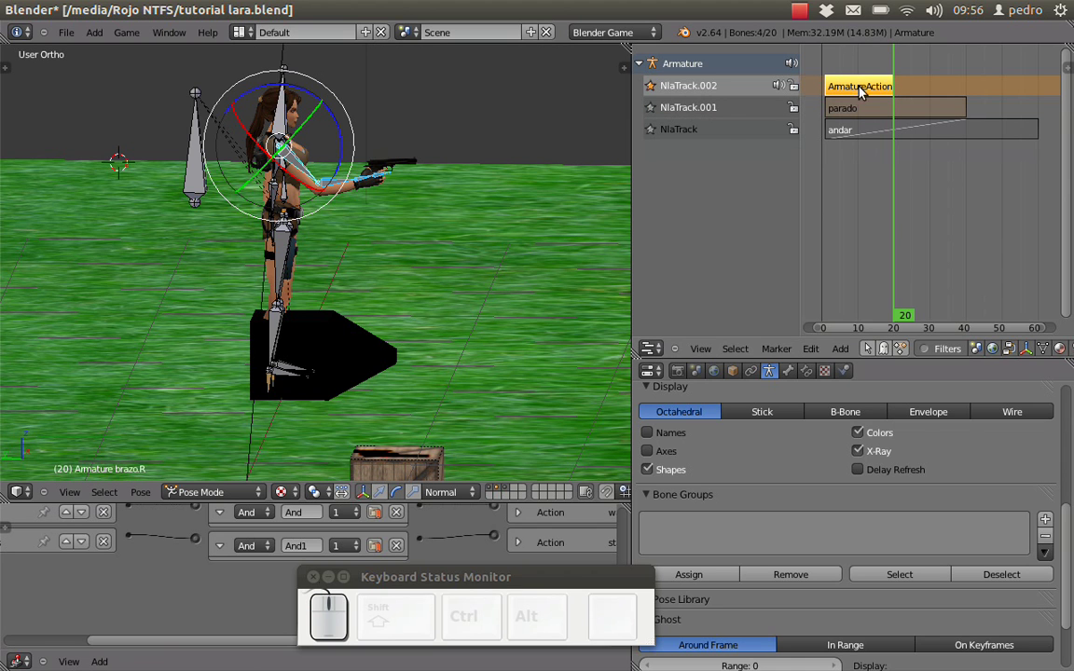
left_click_drag(630, 173, 576, 172)
key("n")
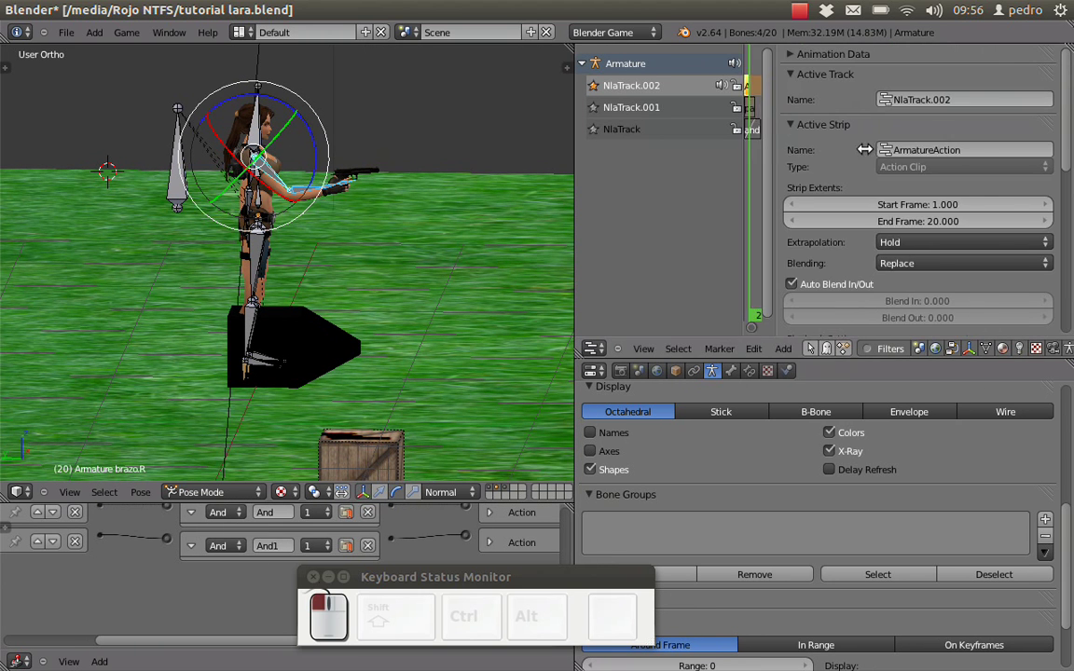
key("n")
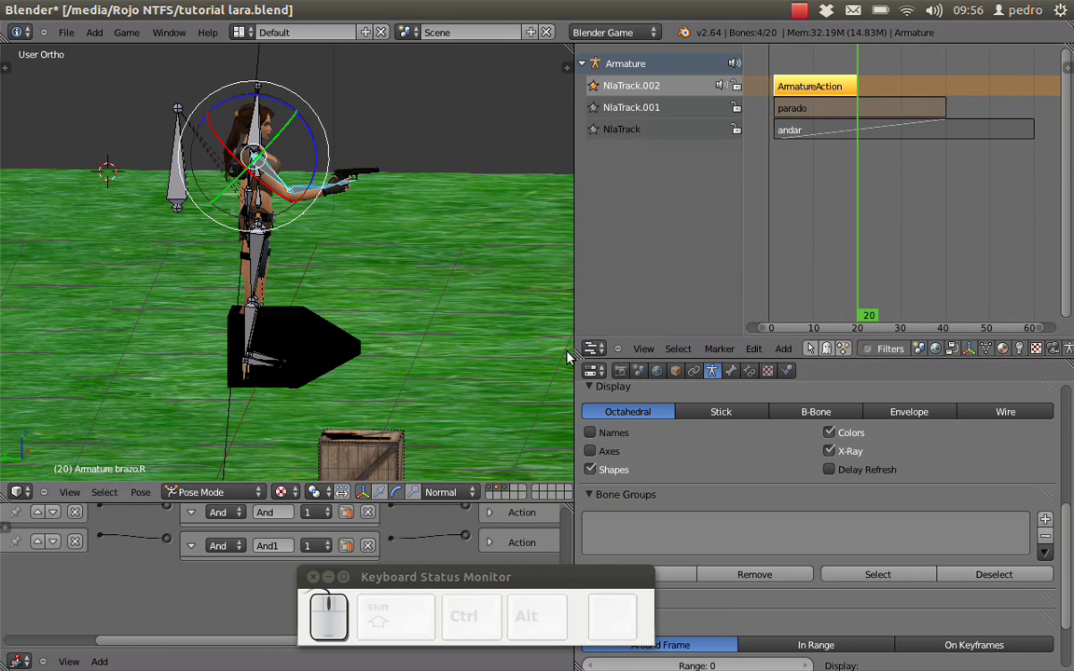
- Load ArmatureAction in the Action Editor and rename it to 'aiming'
left_click(593, 349)
left_click(622, 278)
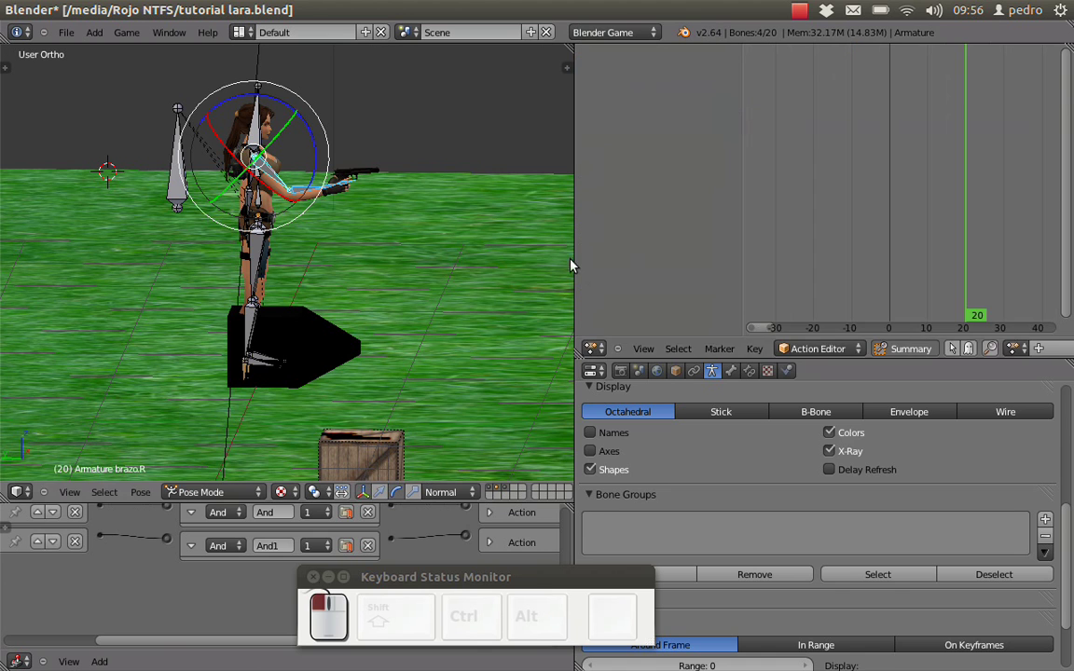
left_click_drag(564, 259, 505, 287)
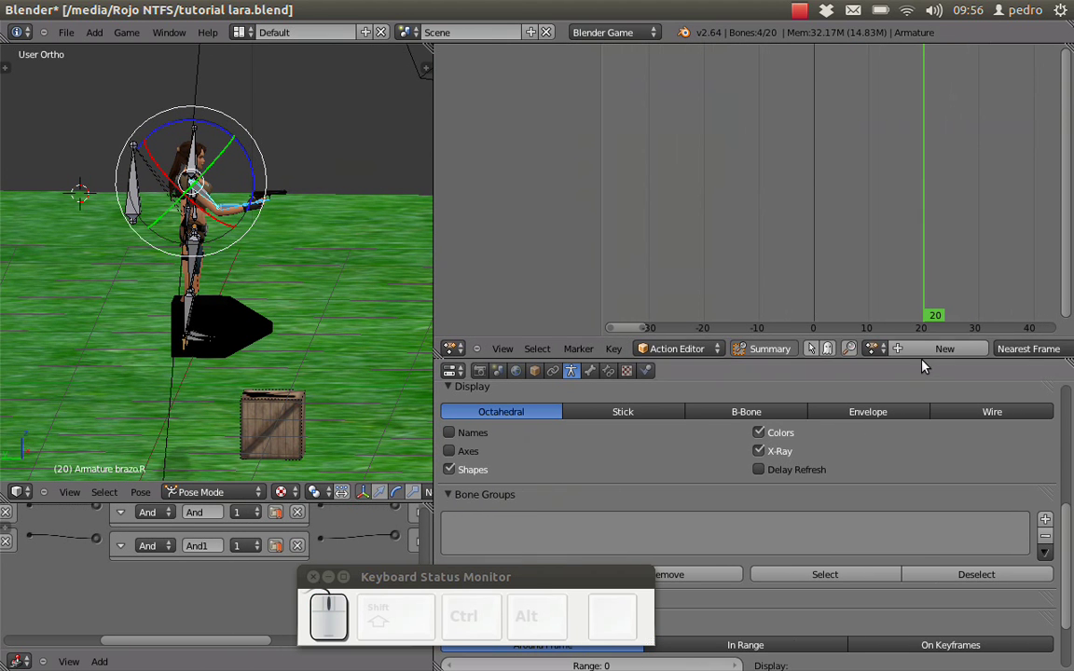
left_click(871, 348)
left_click(872, 388)
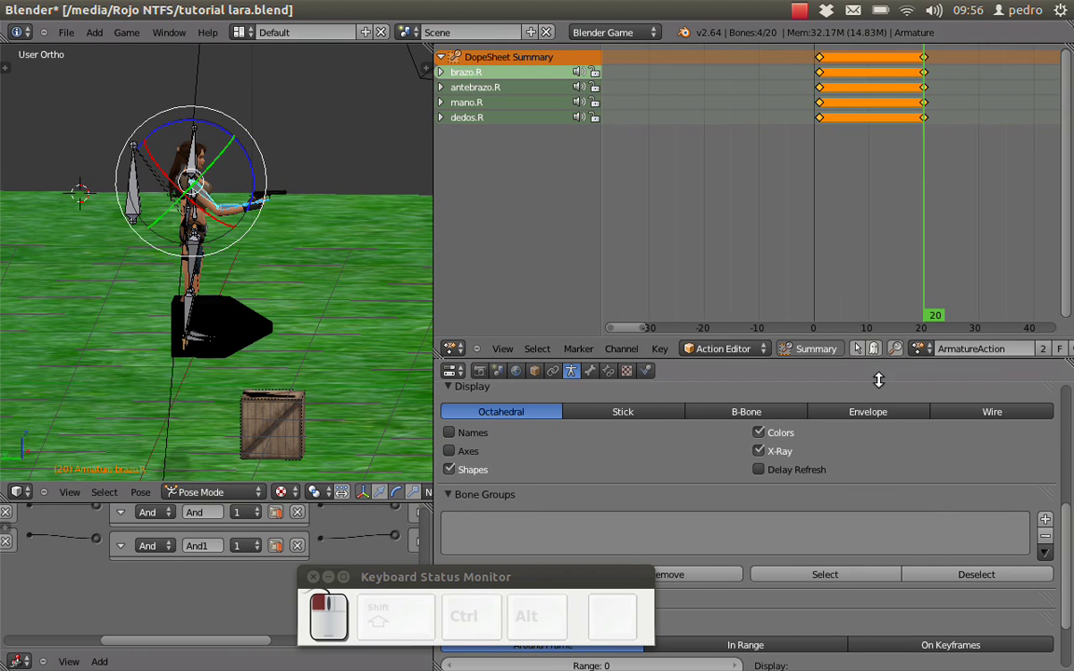
left_click(956, 350)
type("aiming")
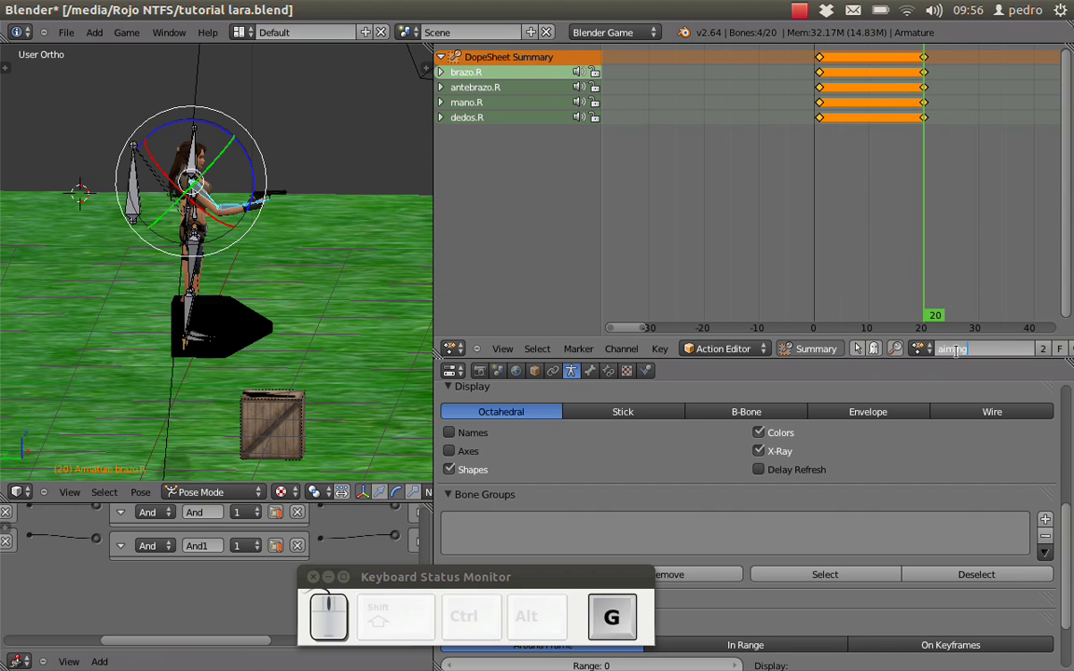
left_click(659, 304)
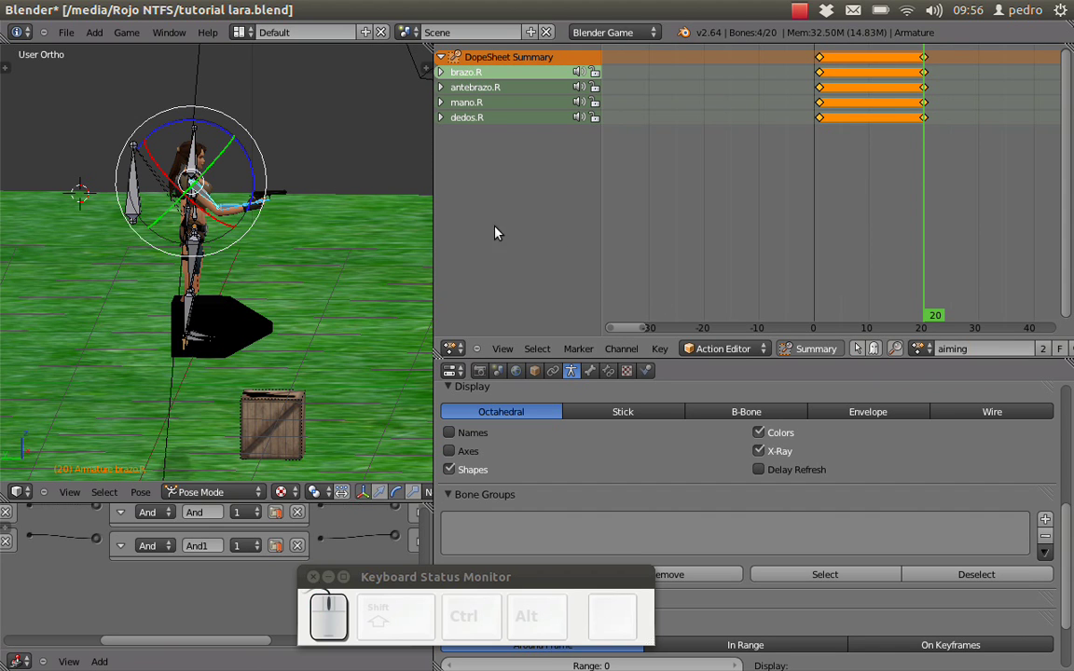
left_click_drag(434, 220, 819, 221)
middle_click_drag(531, 201, 500, 238)
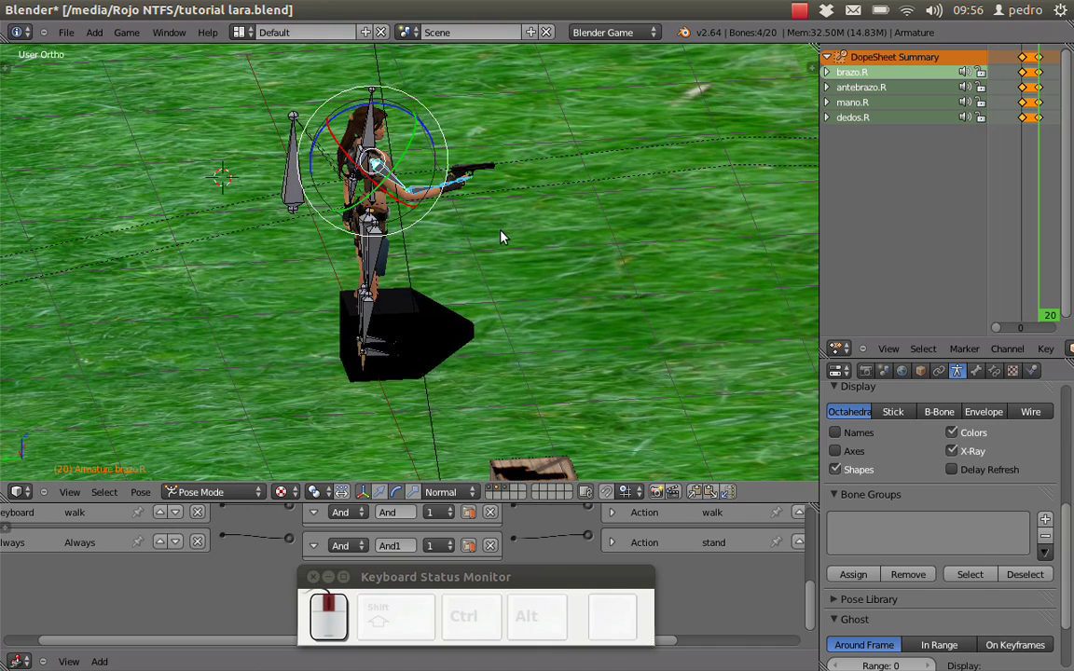
scroll(494, 238, "up", 3)
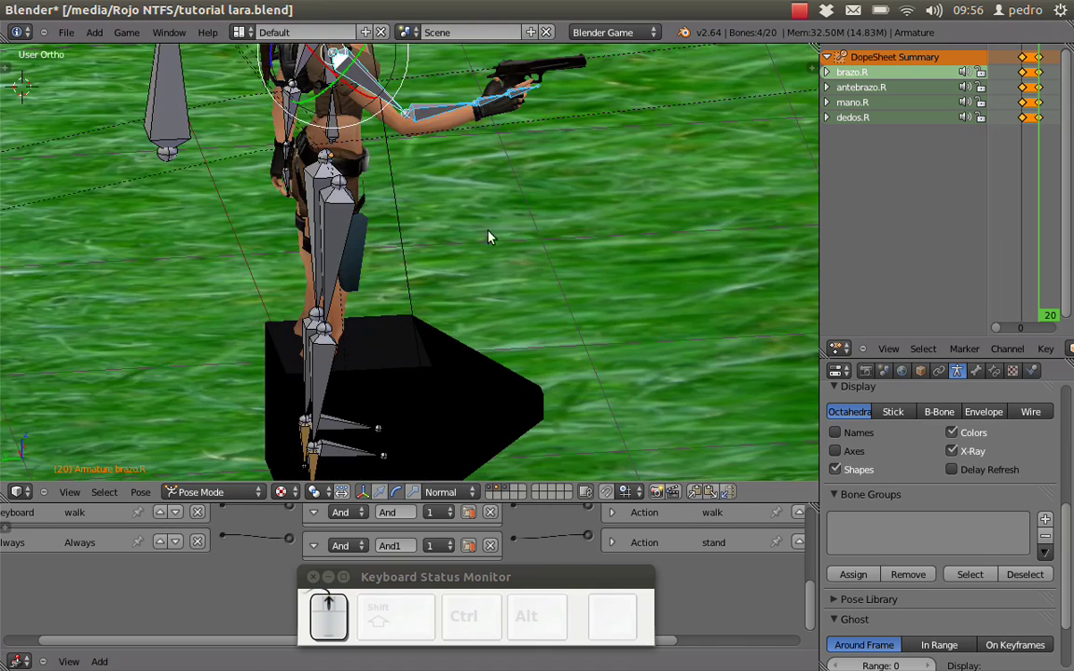
middle_click_drag(395, 150, 365, 128)
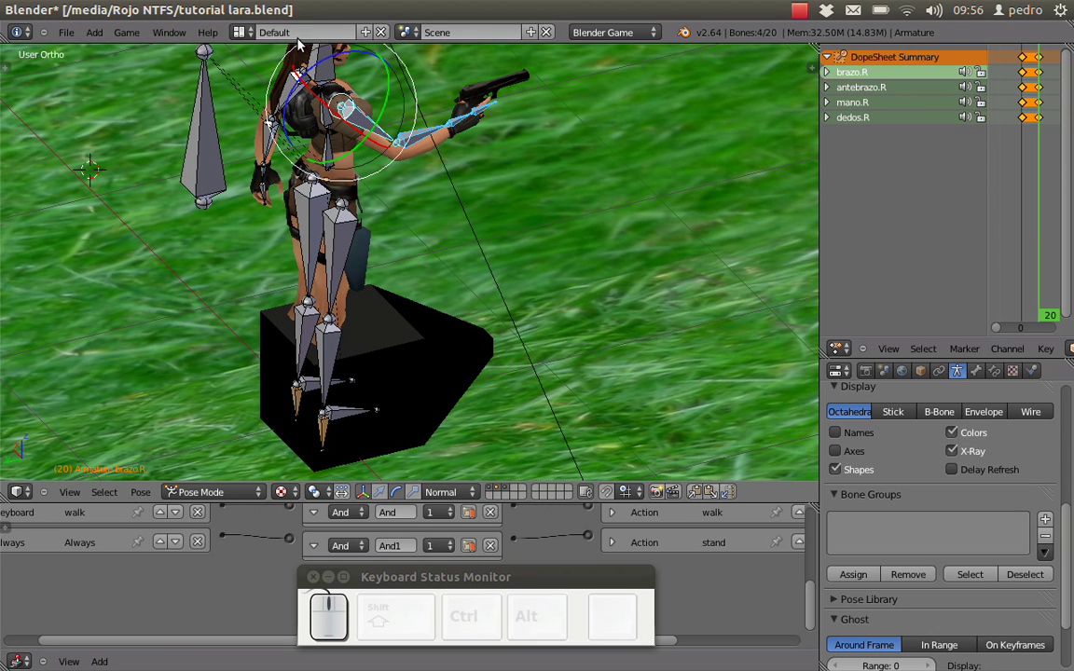
middle_click_drag(458, 168, 408, 135)
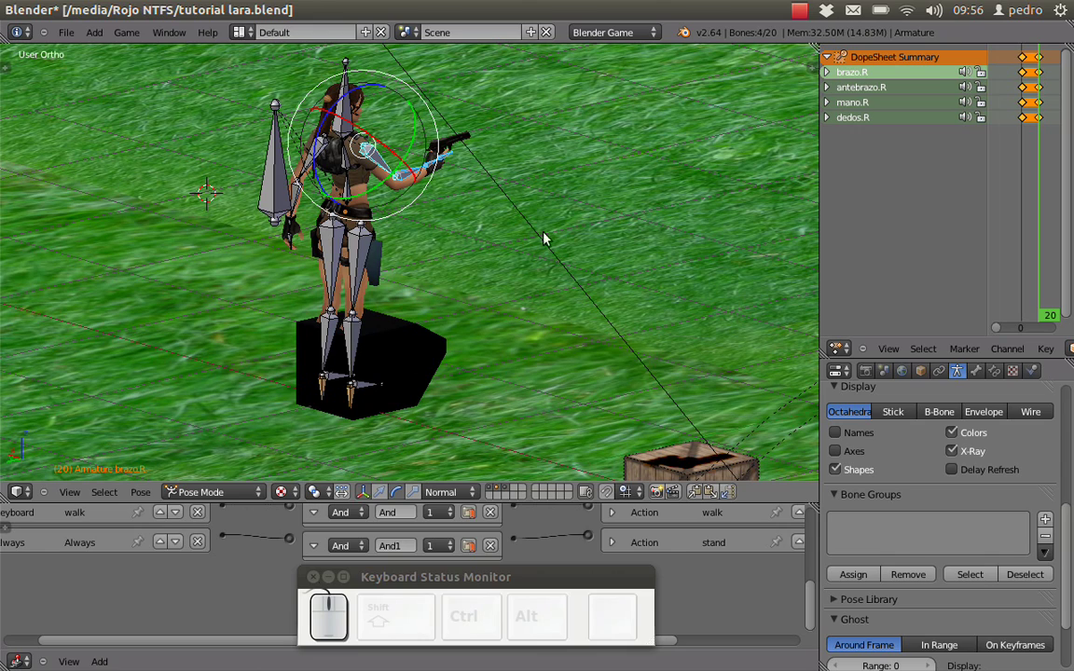
middle_click_drag(473, 128, 370, 171)
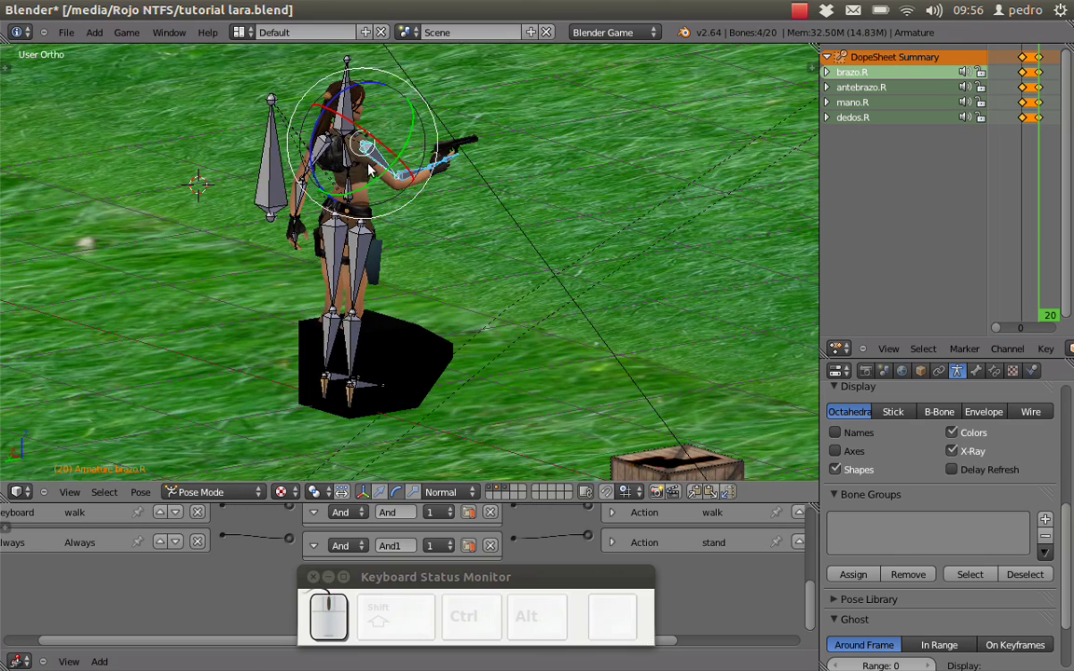